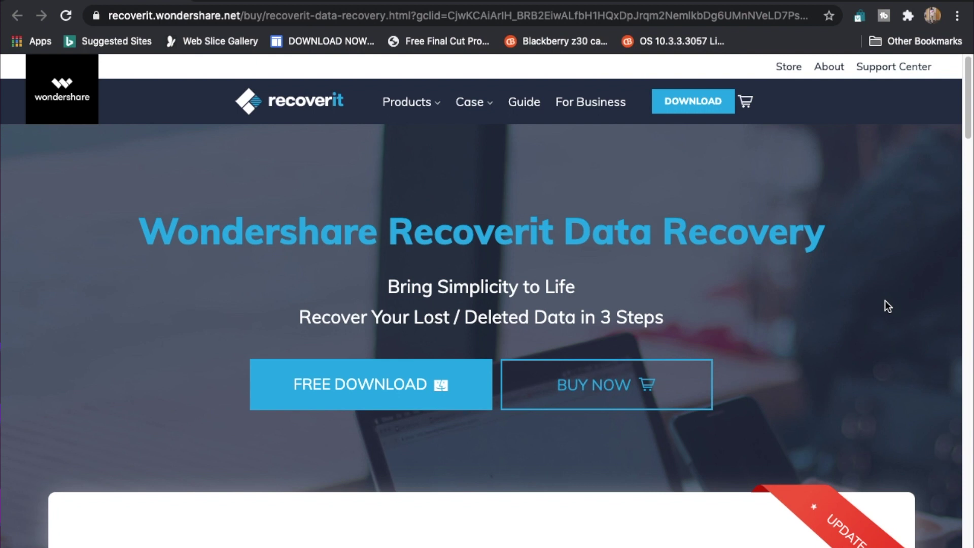
- Examine the Recoverit product page, including the supported file types, supported devices and data loss scenarios sections
scroll(939, 182, "down", 10)
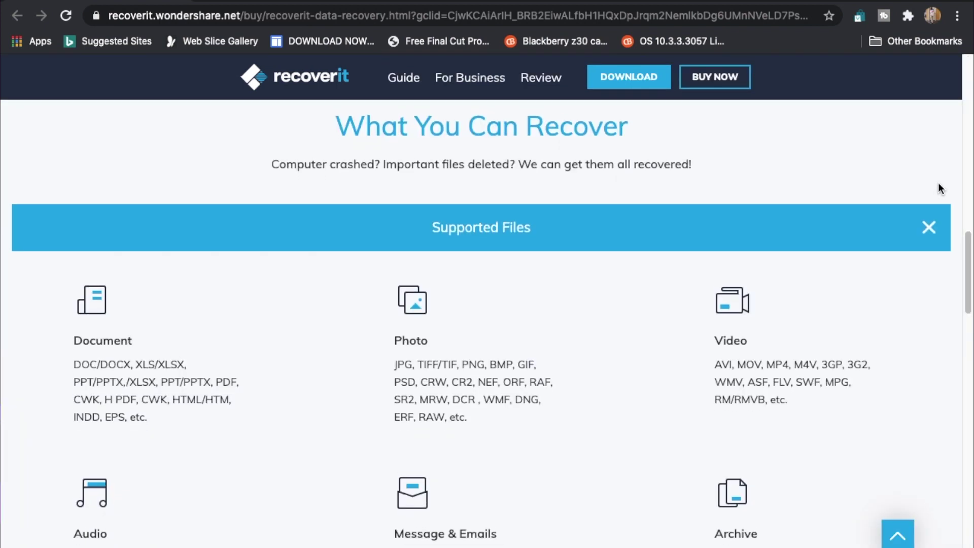
scroll(938, 183, "down", 1)
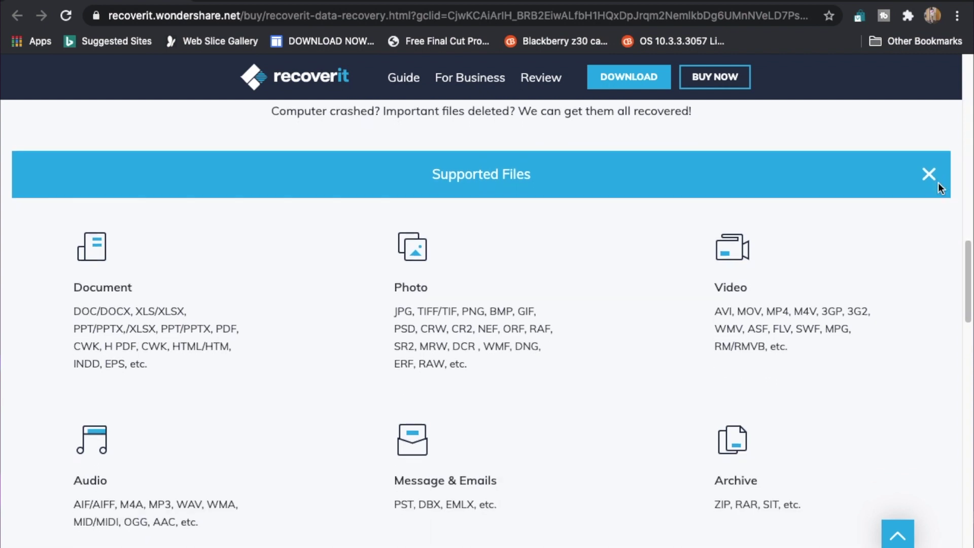
scroll(938, 183, "up", 2)
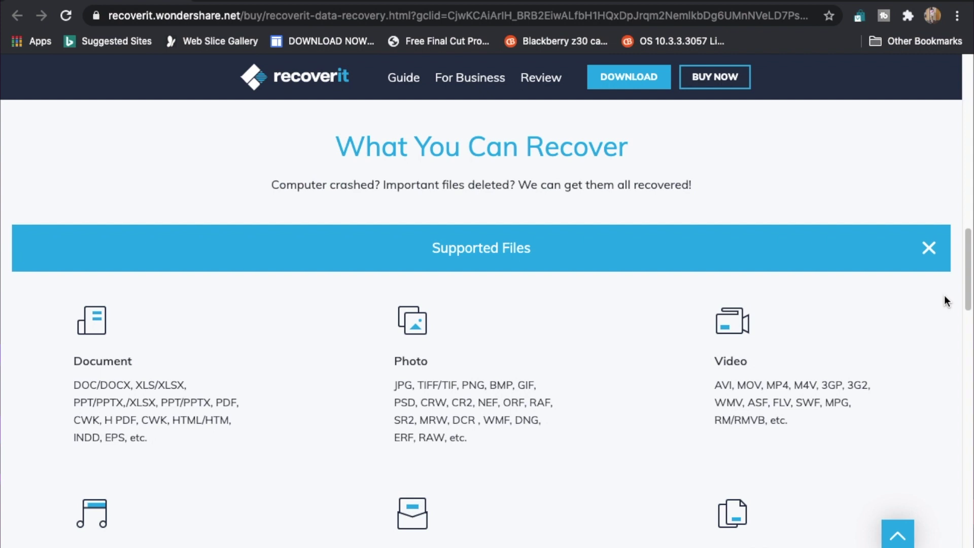
scroll(947, 301, "down", 3)
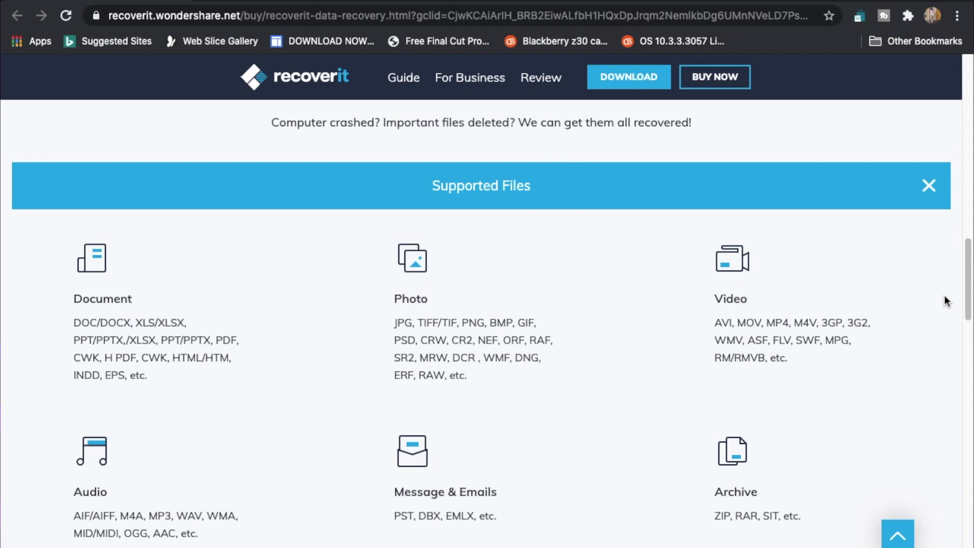
scroll(946, 301, "down", 3)
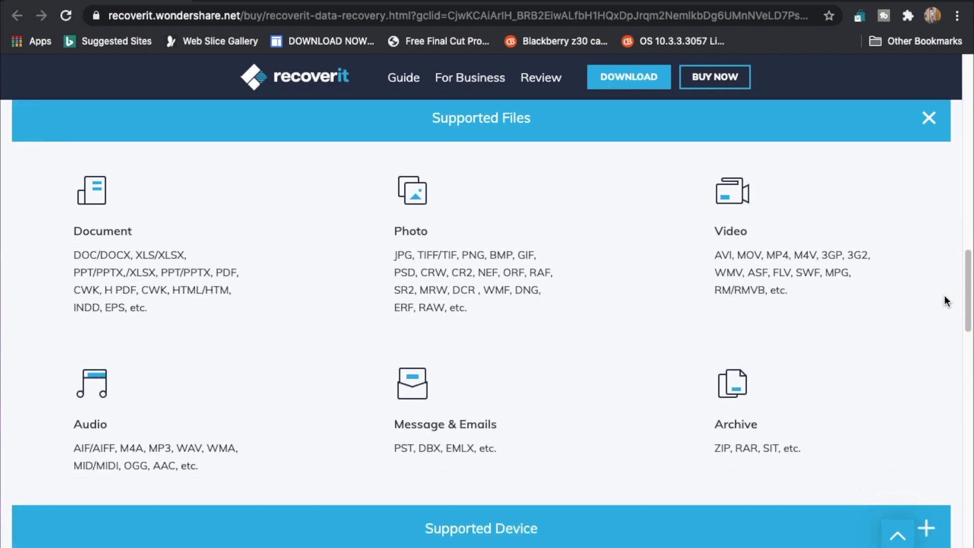
scroll(946, 302, "down", 15)
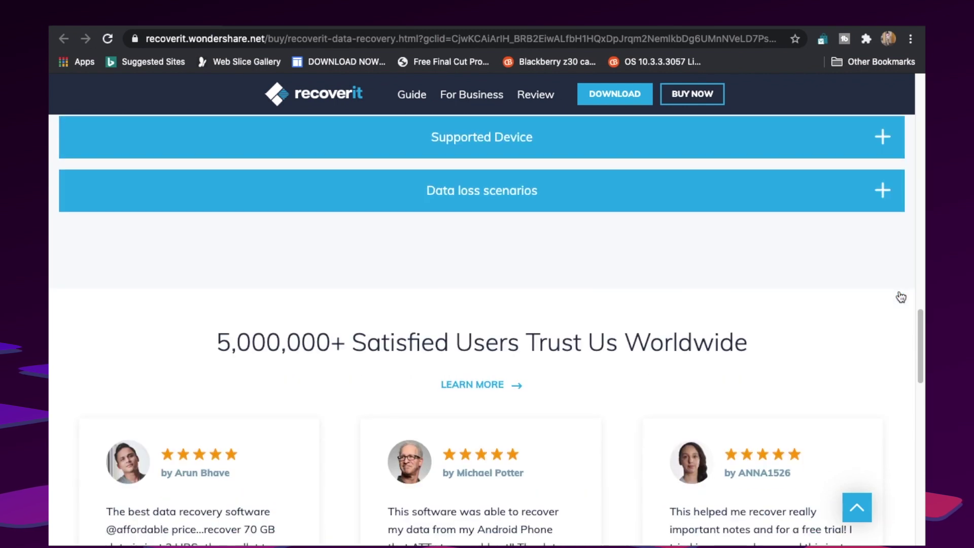
scroll(899, 292, "up", 20)
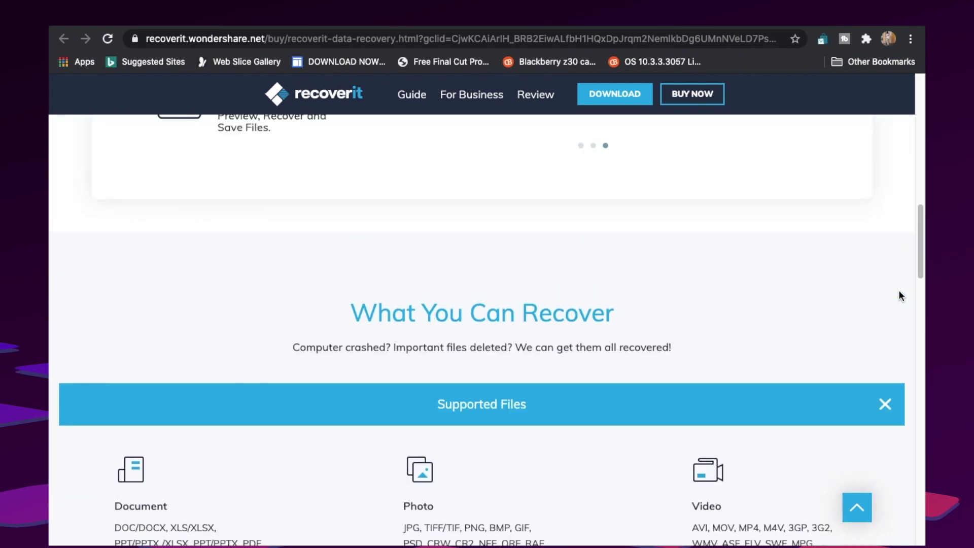
scroll(901, 296, "up", 3)
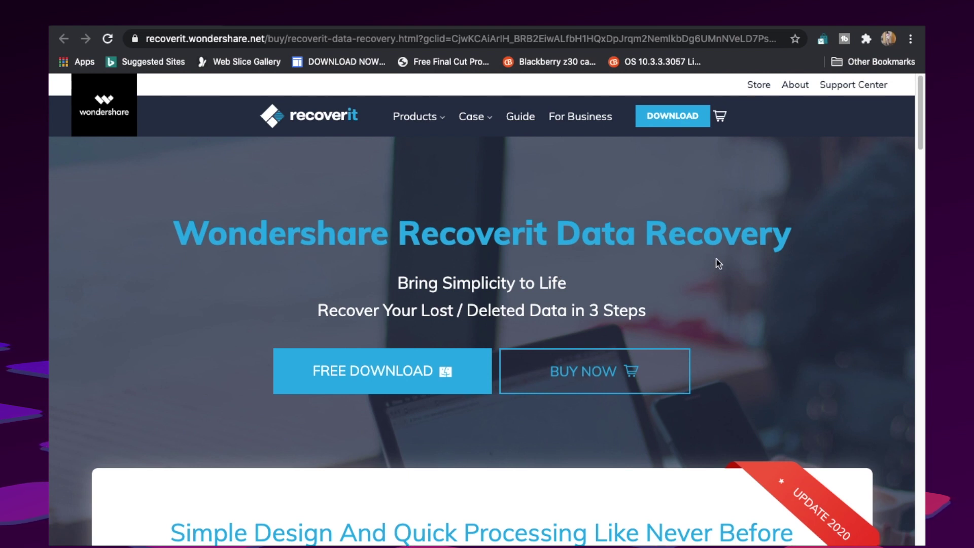
- Download the free Mac version of Wondershare Recoverit
left_click(402, 372)
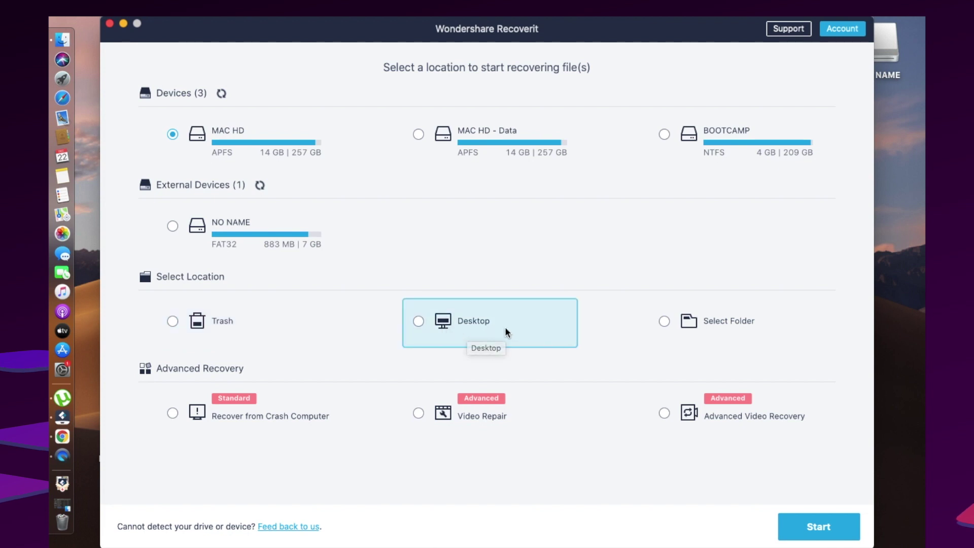
- In Wondershare Recoverit, choose the Documents folder as the location to recover files from
left_click(728, 324)
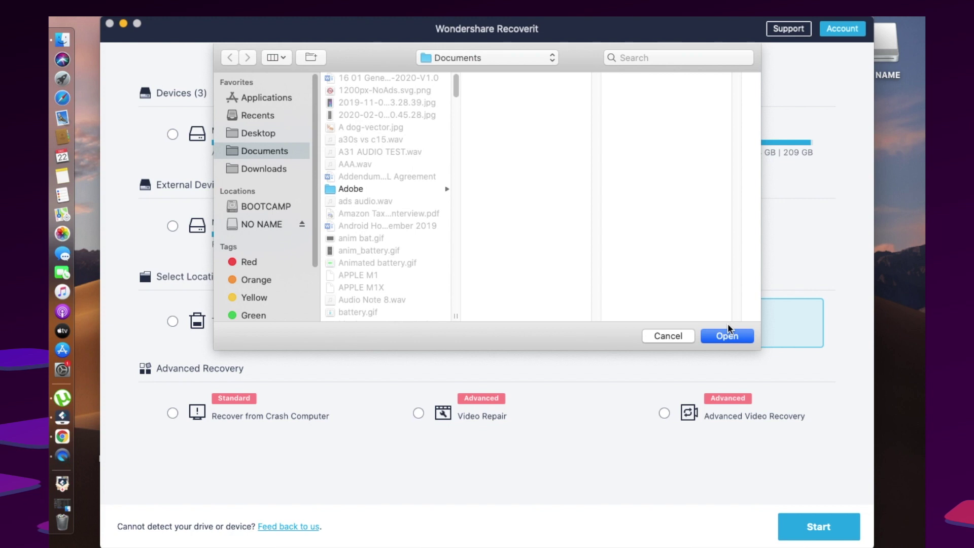
left_click(728, 336)
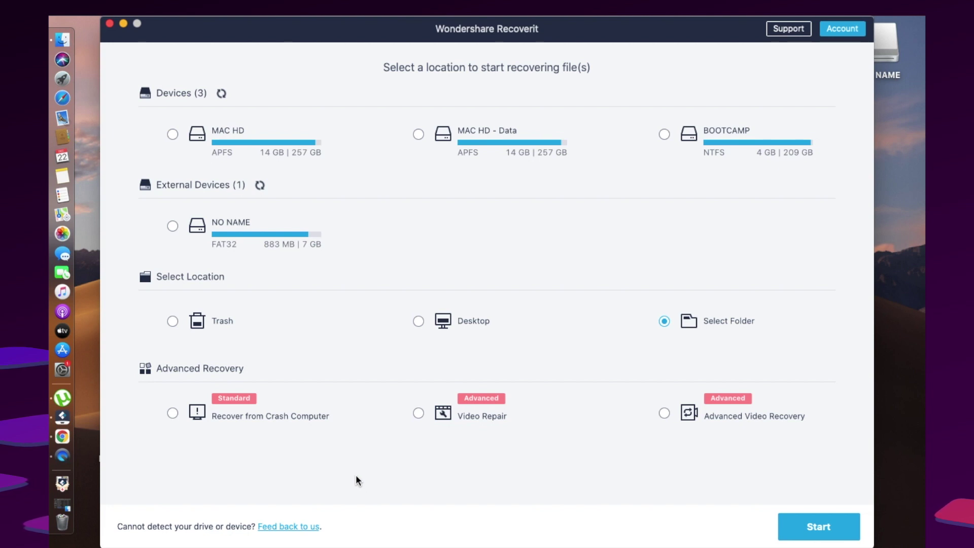
- View the instructions for recovering files from a crashed computer, and return to the location selection
left_click(261, 413)
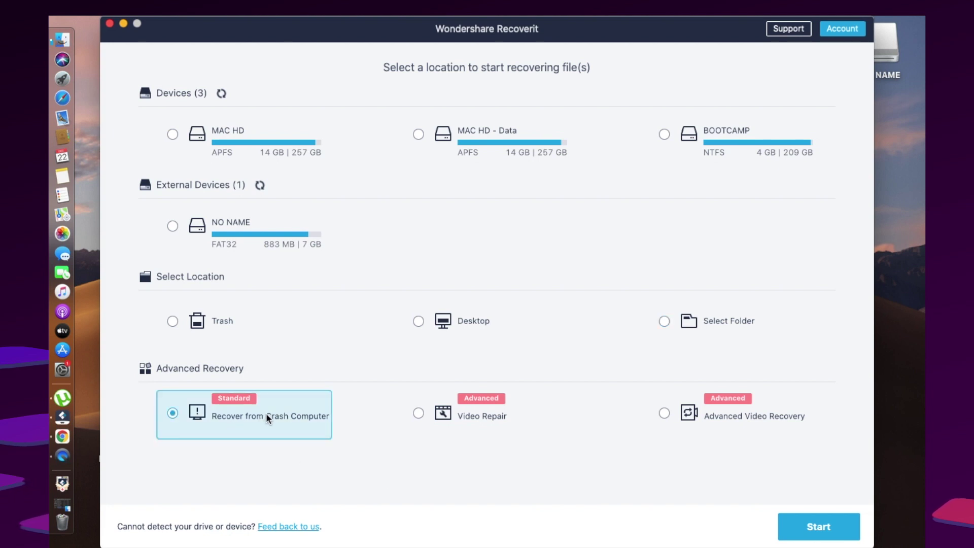
left_click(830, 530)
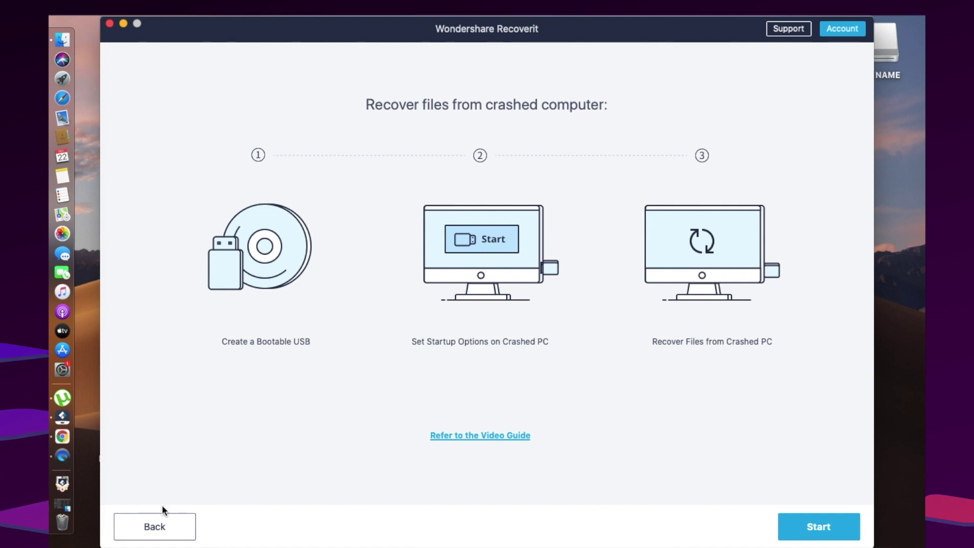
left_click(150, 525)
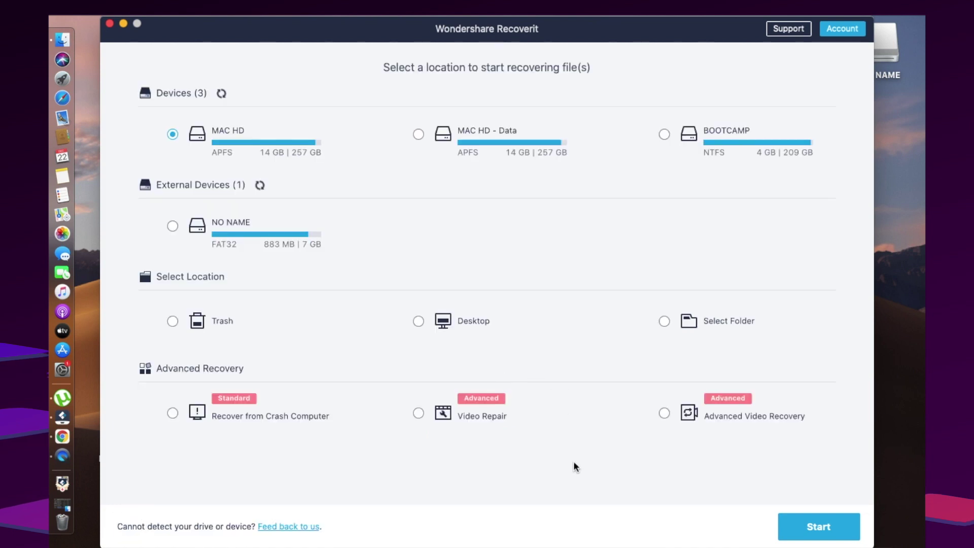
- View the Video Repair feature and the disk and format choices of Advanced Video Recovery, and close them
left_click(482, 413)
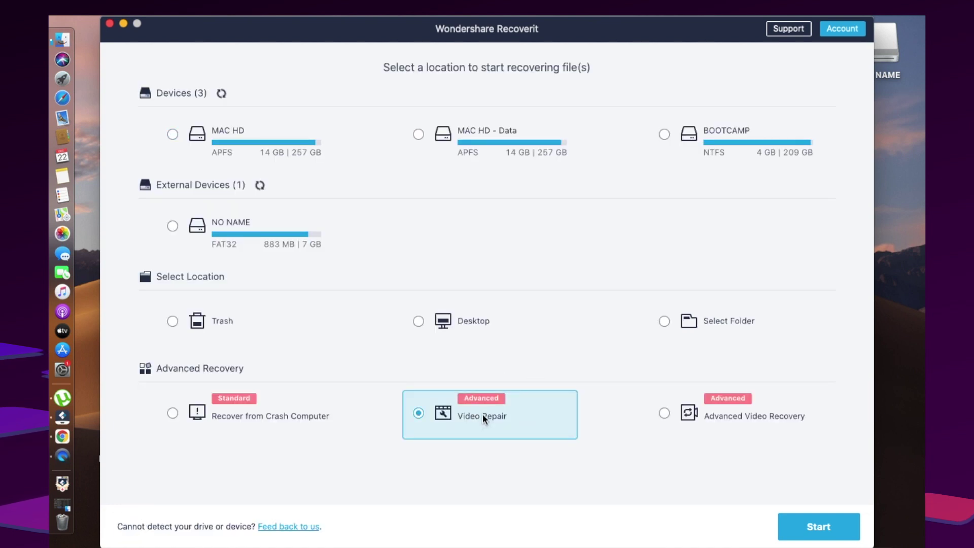
left_click(831, 527)
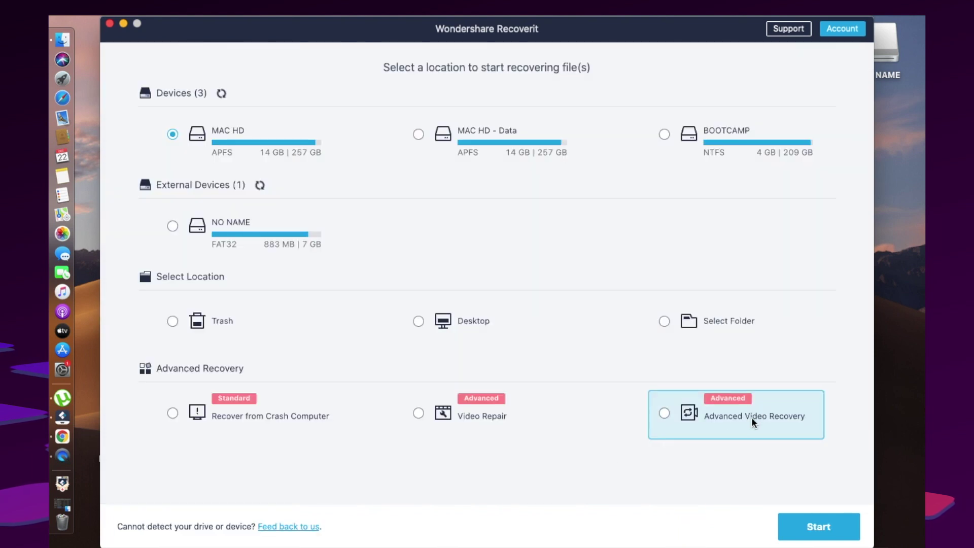
left_click(751, 418)
left_click(826, 524)
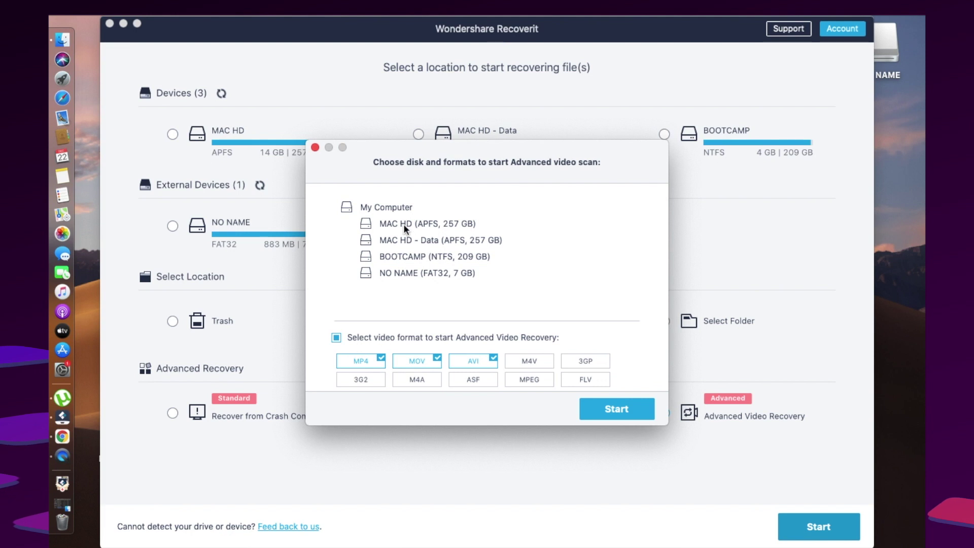
left_click(315, 147)
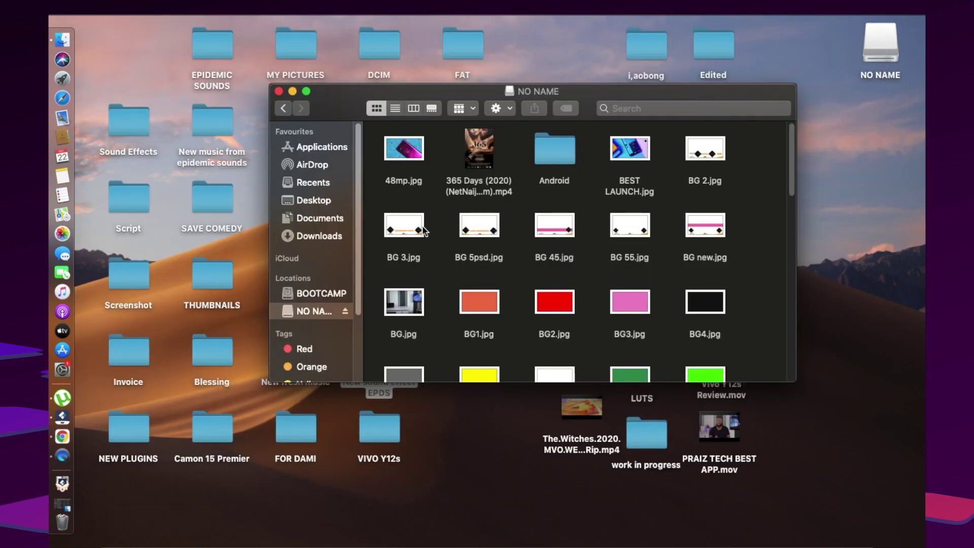
- On the NO NAME drive in Finder, select 48mp.jpg, BG.jpg, BG1 to BG4, BG 3, BG 5psd, BG 45, BG 55 and BG new
left_click(424, 231)
left_click(477, 232, "super")
left_click(551, 234, "super")
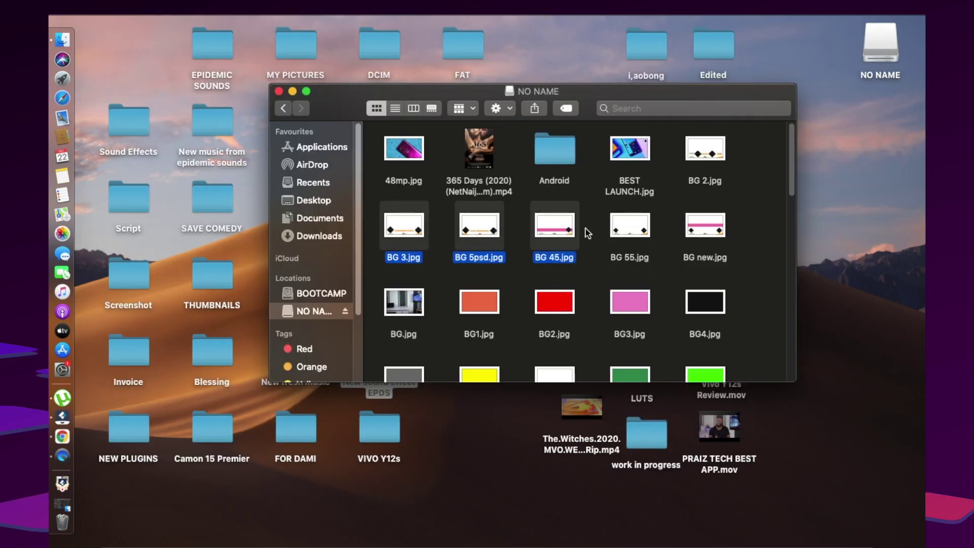
left_click(610, 233, "super")
left_click(689, 233, "super")
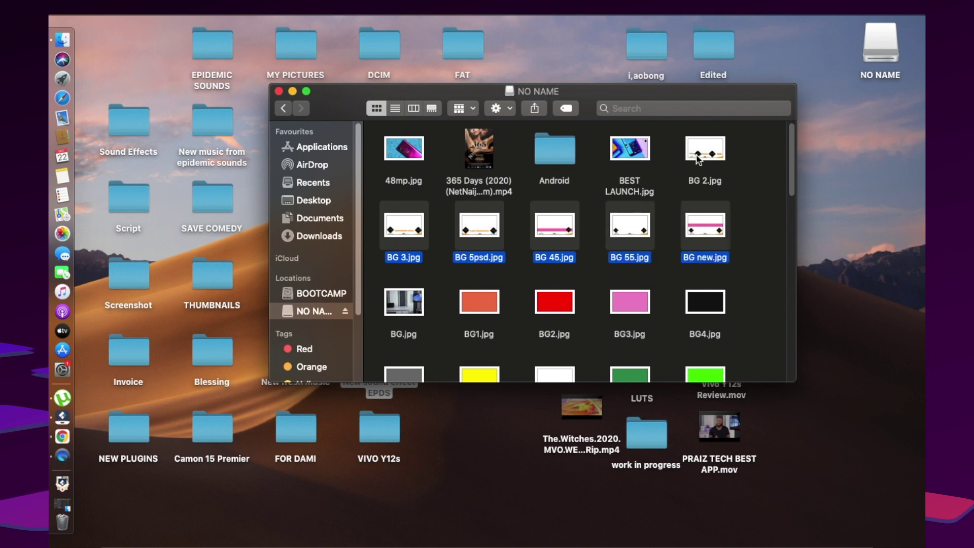
left_click(410, 310, "super")
left_click(480, 309, "super")
left_click(550, 303, "super")
left_click(625, 306, "super")
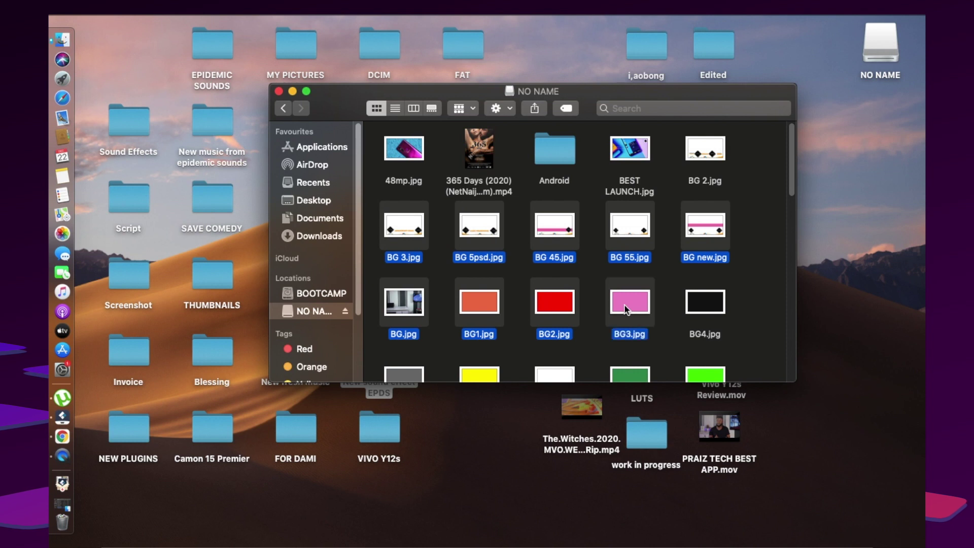
left_click(712, 306, "super")
left_click(408, 145, "super")
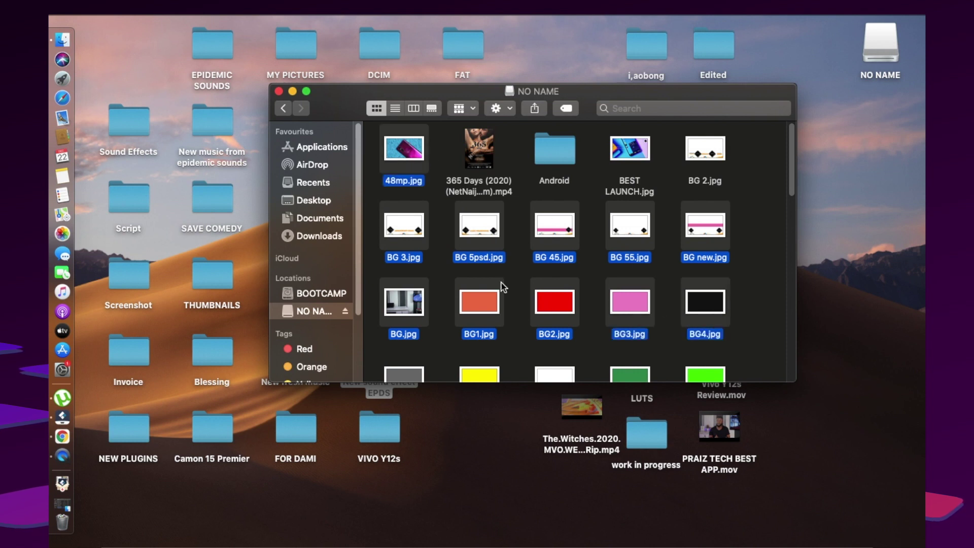
- Add BG5.jpg through BG30.jpg, BOOTEX.LOG, the Cubot KingKong image and the Debt Collectors video to the selection
scroll(502, 287, "down", 5)
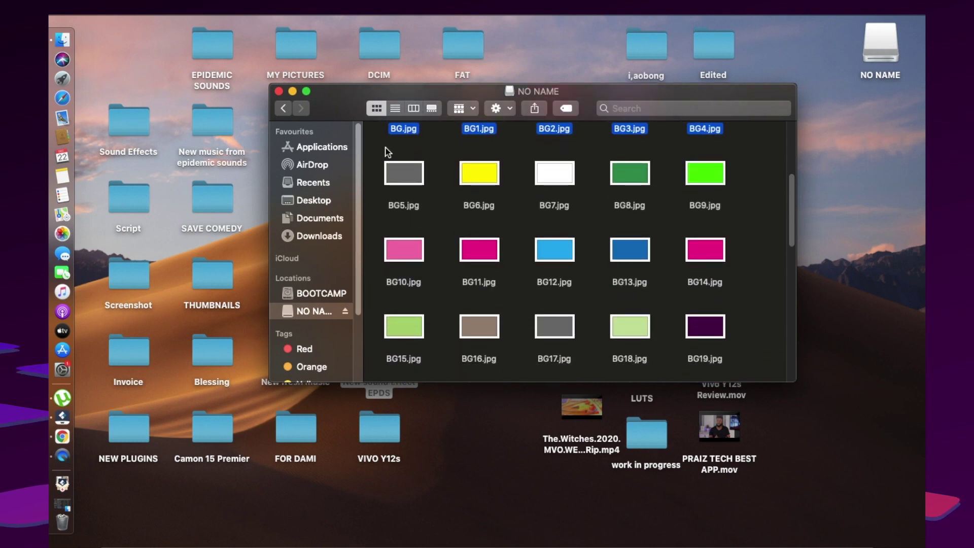
left_click_drag(397, 151, 719, 340)
scroll(719, 340, "down", 5)
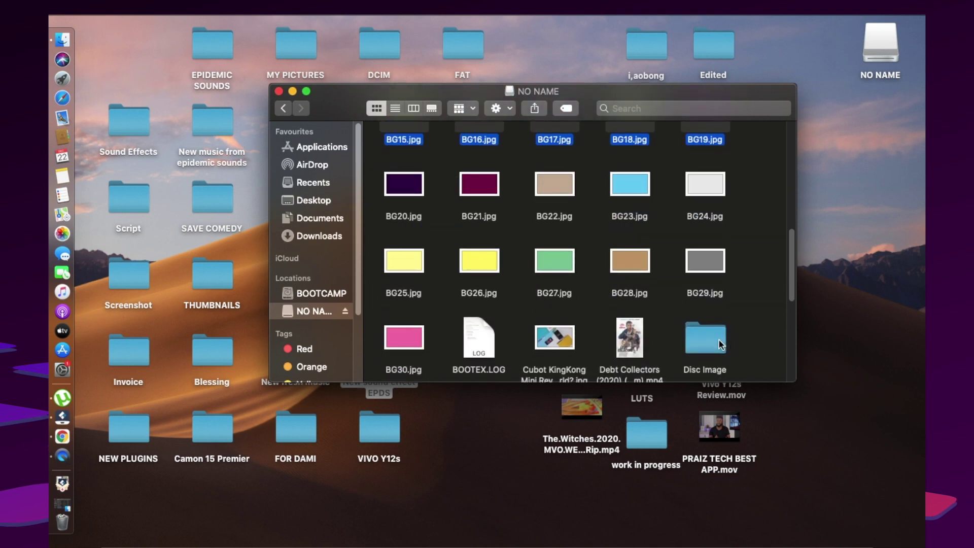
left_click_drag(386, 164, 729, 322)
scroll(561, 314, "down", 3)
left_click(557, 258, "super")
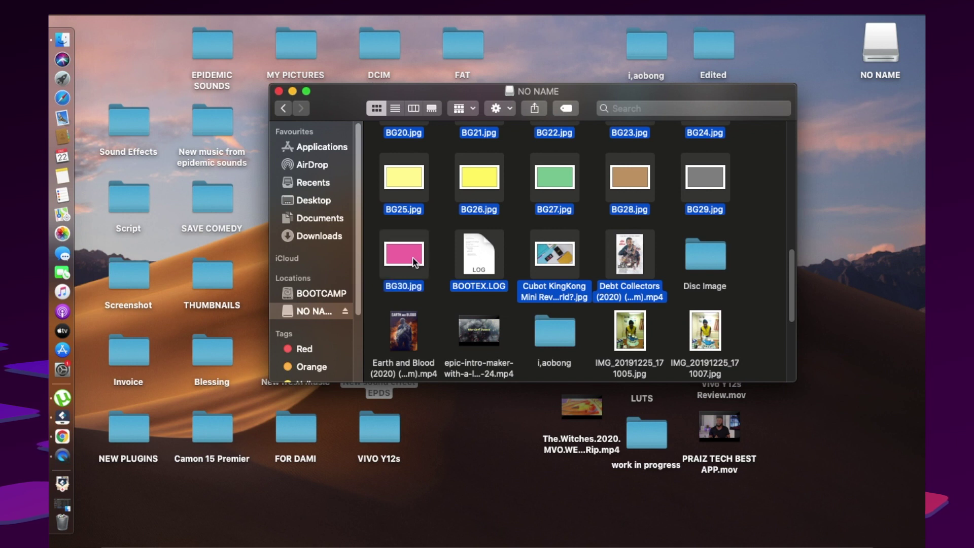
scroll(412, 257, "down", 3)
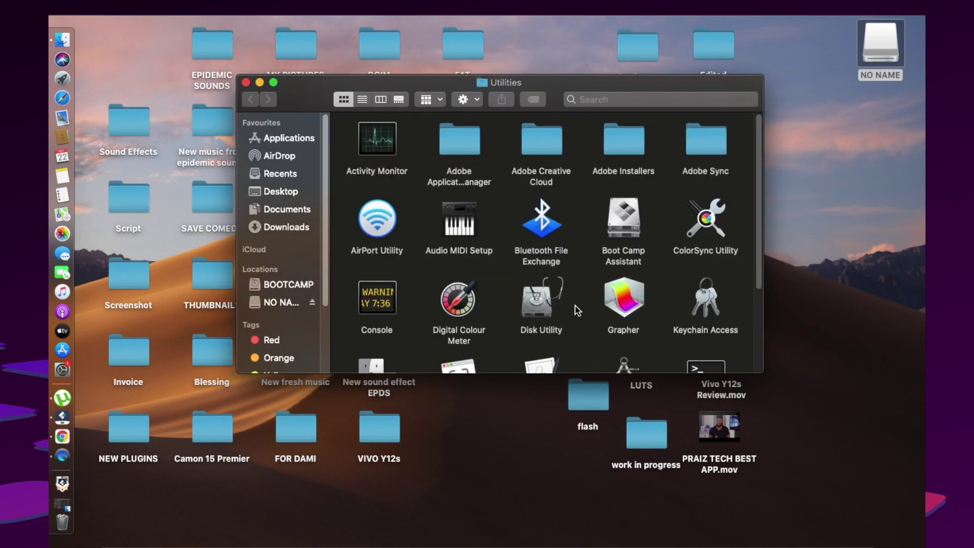
- Erase the external NO NAME volume in Disk Utility using the MS-DOS (FAT) format, and close the Disk Utility and Utilities windows
double_click(545, 285)
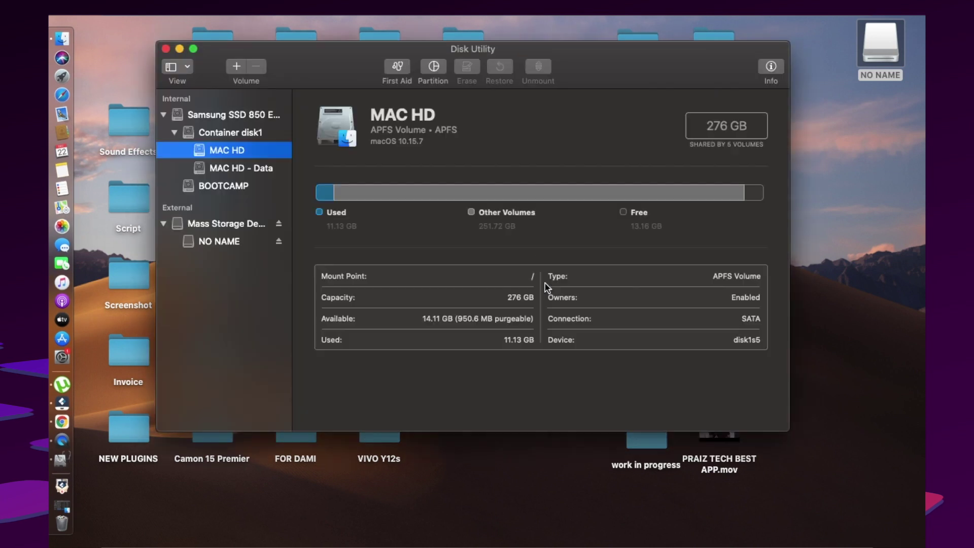
left_click(231, 227)
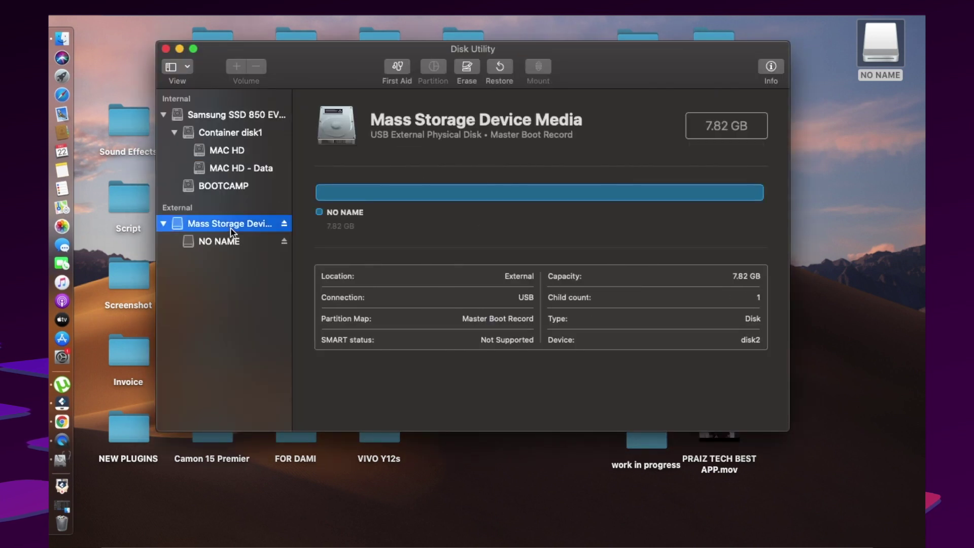
key("Down")
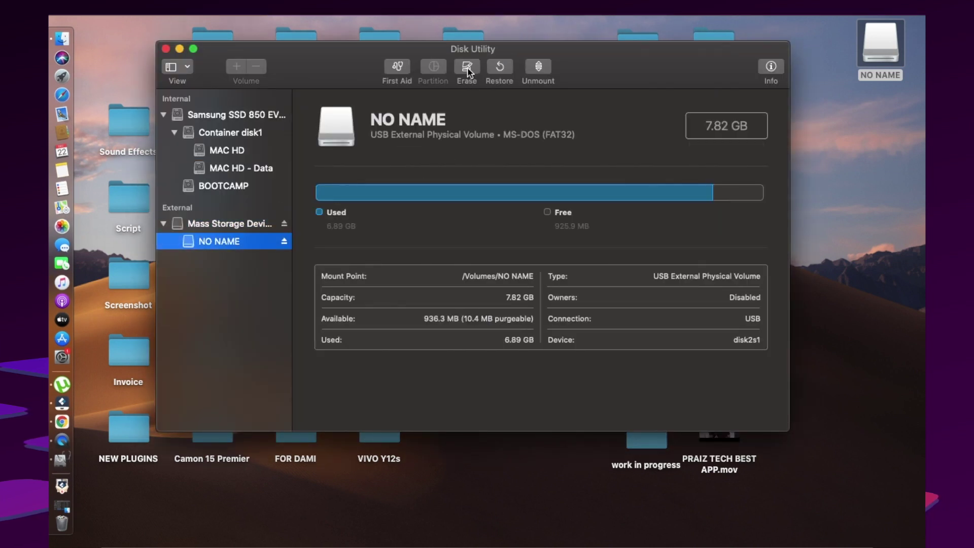
left_click(468, 68)
left_click(575, 188)
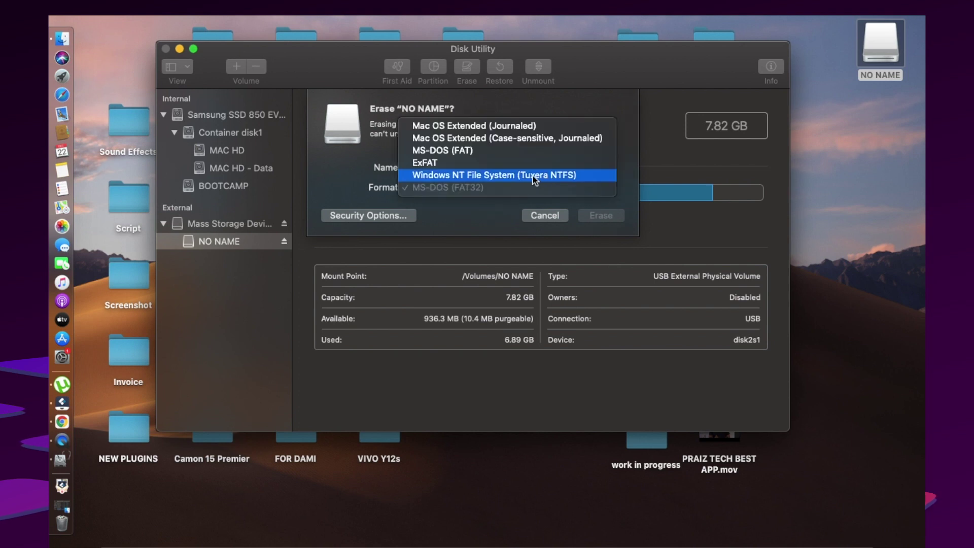
left_click(468, 151)
left_click(600, 215)
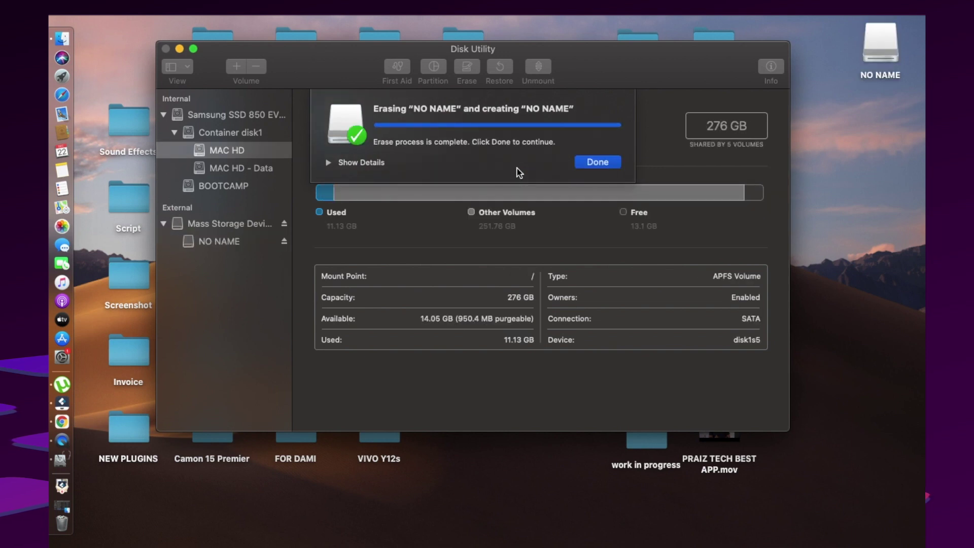
key("Return")
left_click(165, 49)
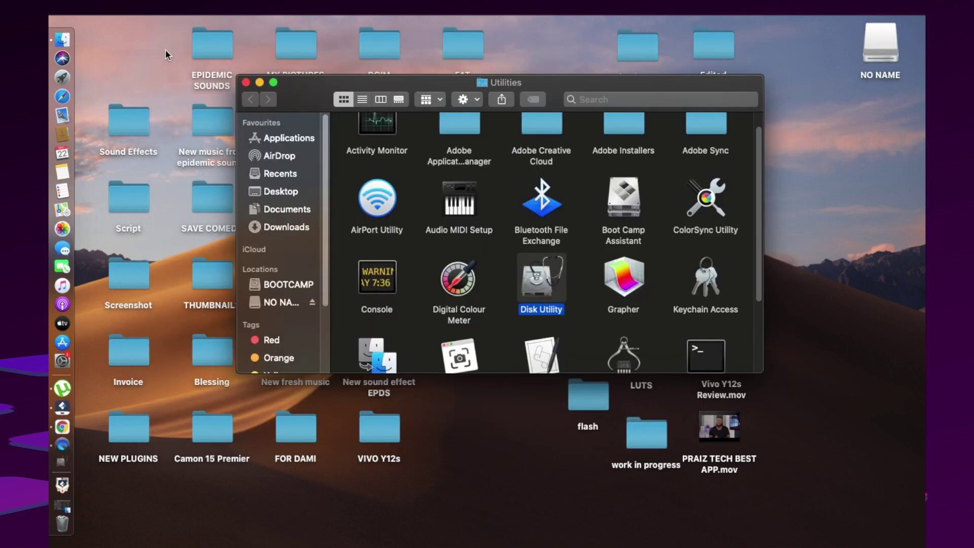
left_click(246, 83)
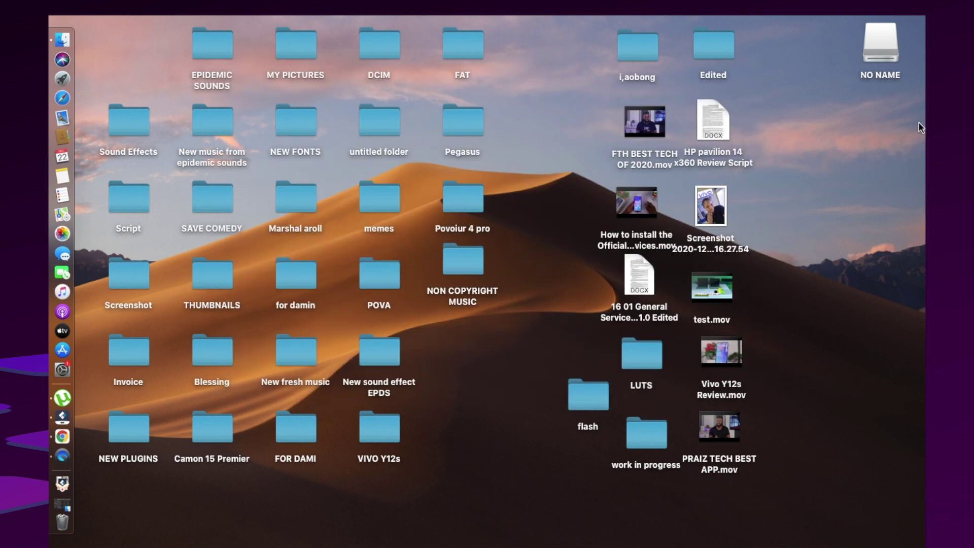
- Open the NO NAME drive from the desktop to check its contents, and close its window
double_click(870, 49)
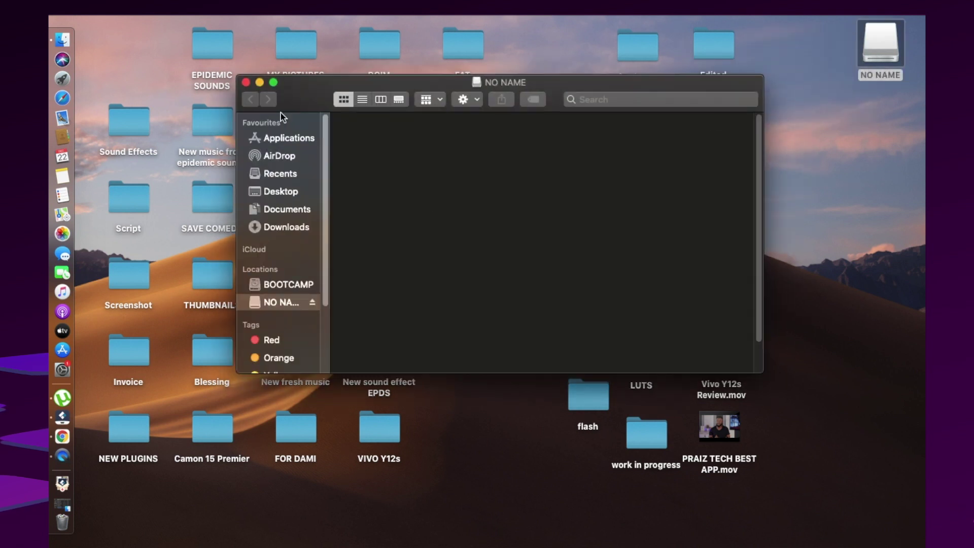
left_click(246, 82)
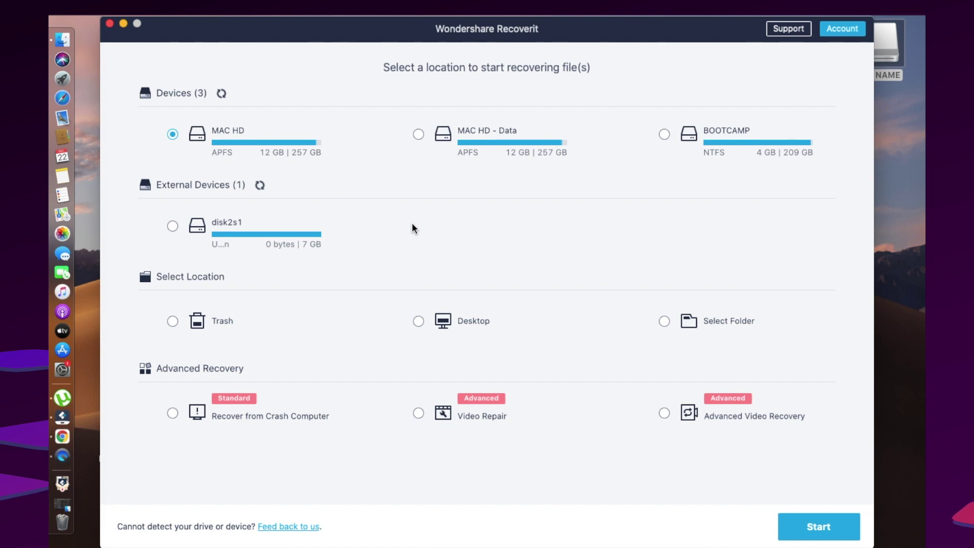
- Scan the external device disk2s1 for lost files and dismiss the recovery tips when the scan finishes
left_click(262, 237)
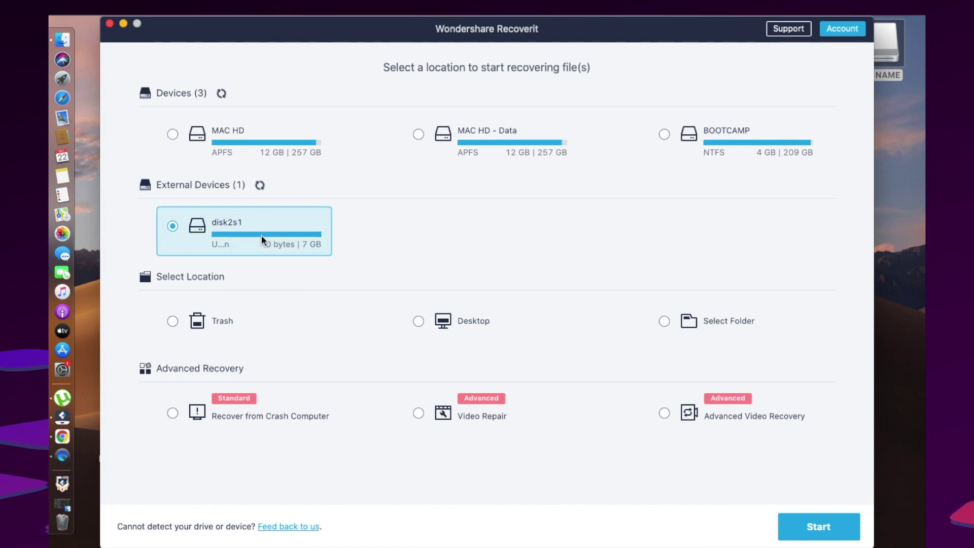
left_click(819, 527)
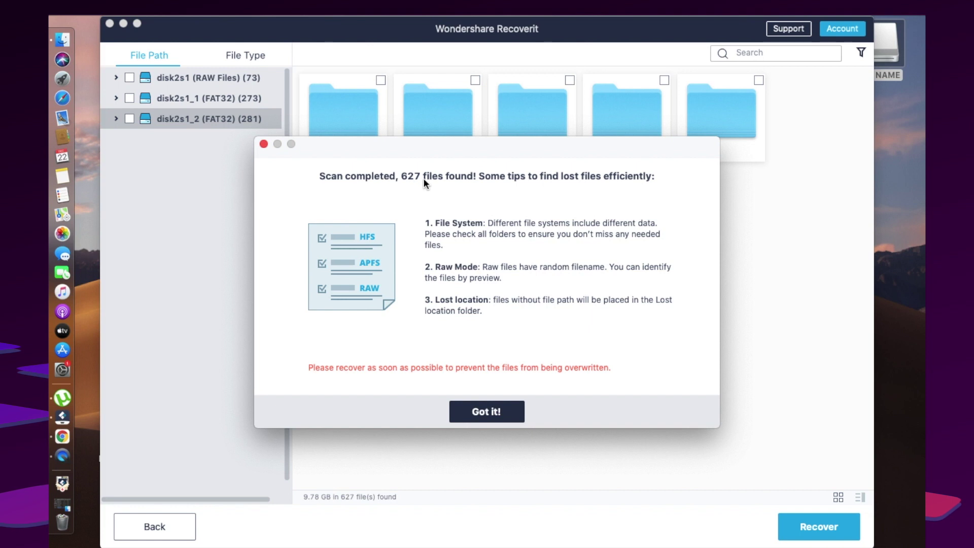
left_click(486, 413)
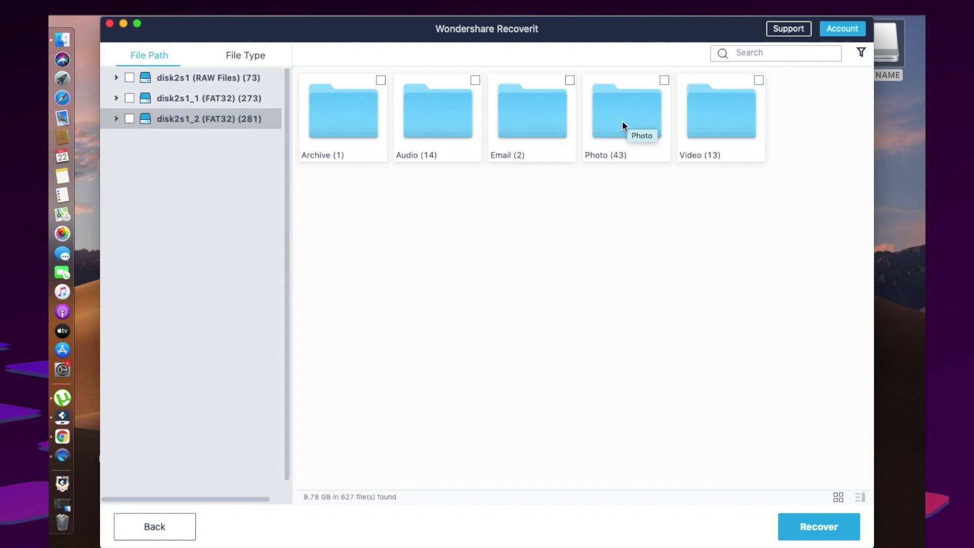
- In the scan results' Audio mp3 folder, mark 00000001.mp3, 00000002.mp3 and 00000003.mp3 for recovery
double_click(444, 120)
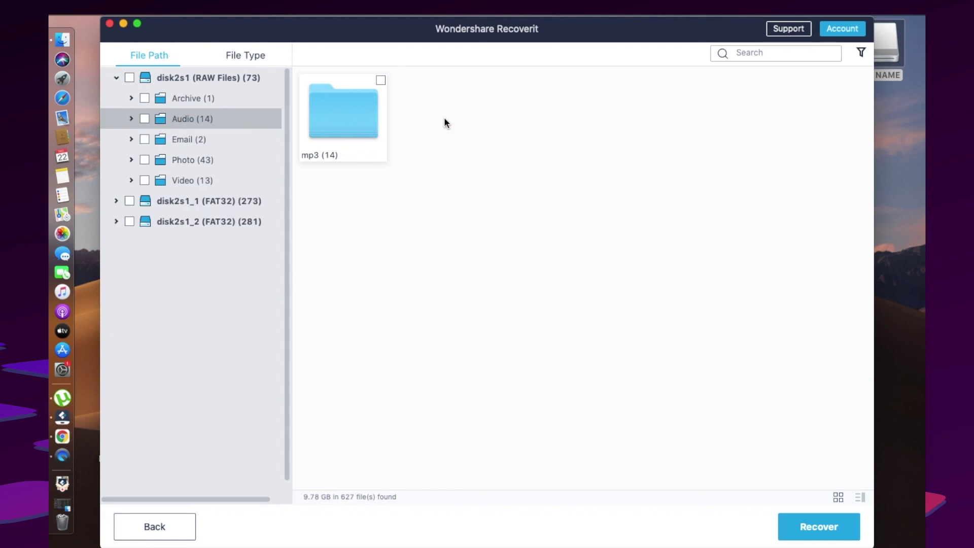
double_click(348, 117)
left_click(402, 80)
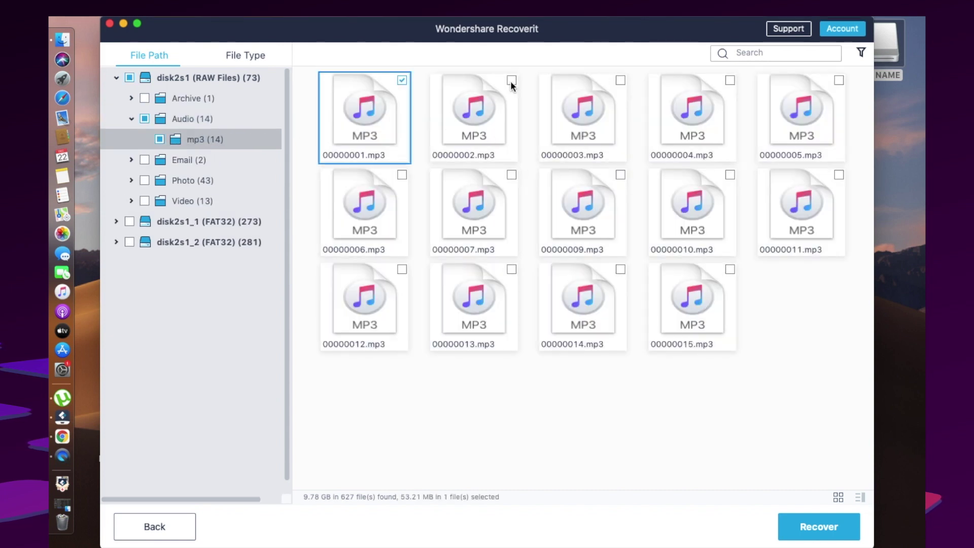
left_click(510, 81)
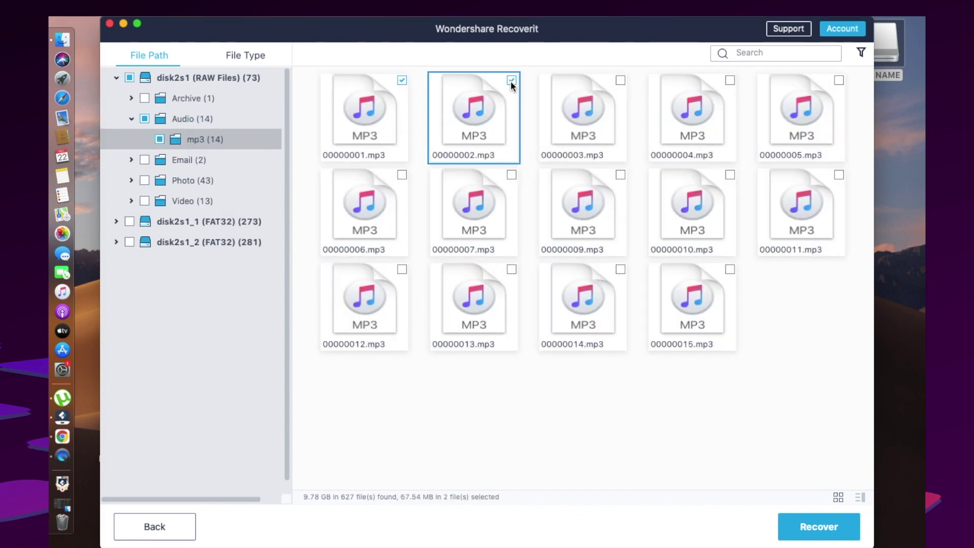
left_click(620, 81)
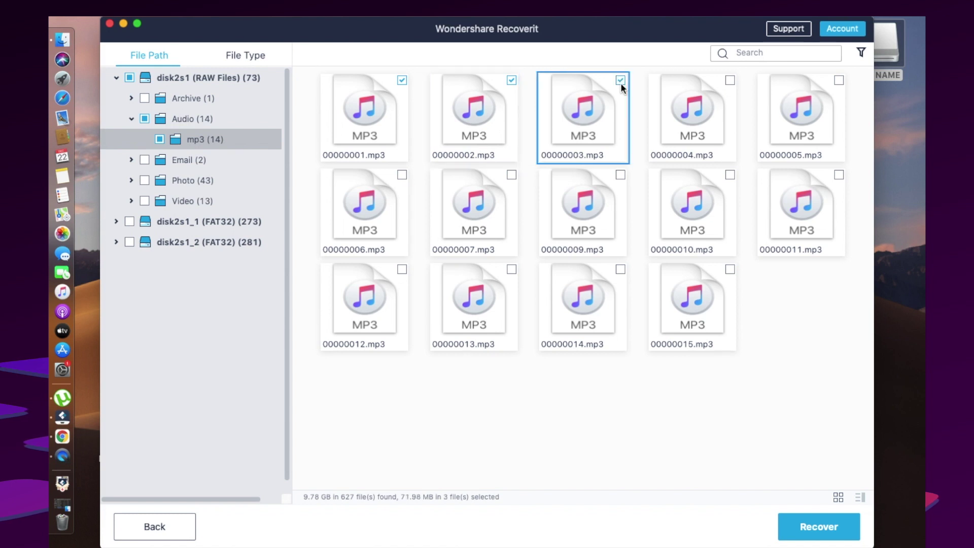
- Recover the marked MP3 files to the Desktop, keeping the suggested folder name
left_click(813, 531)
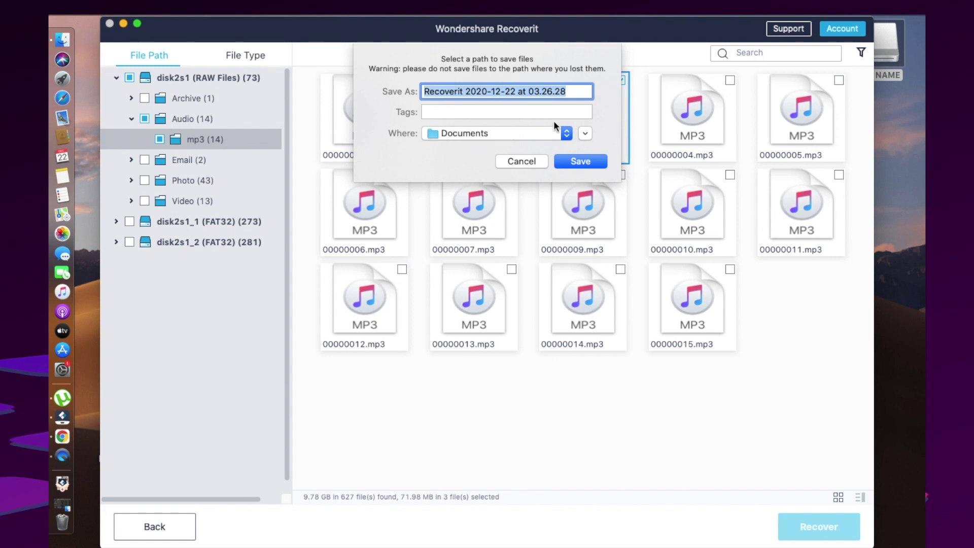
left_click(565, 134)
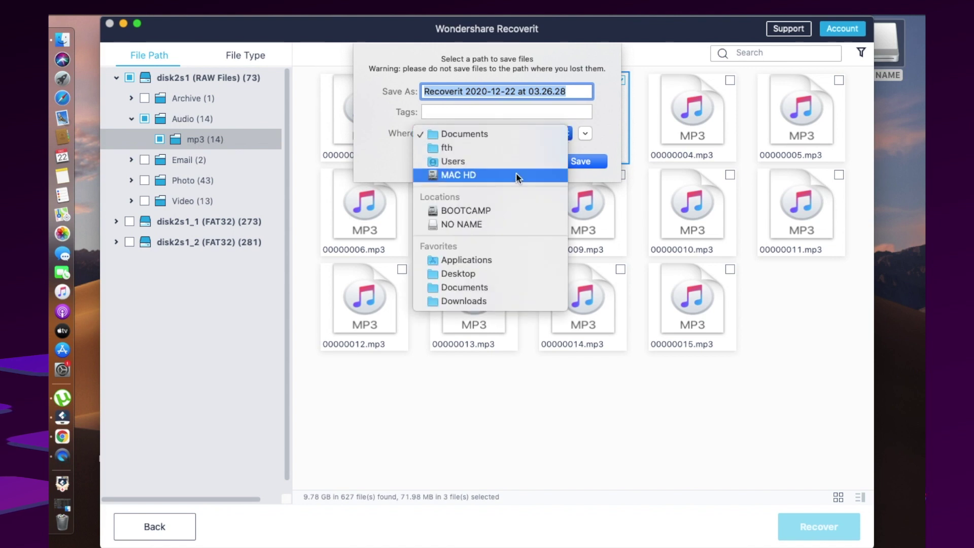
left_click(469, 274)
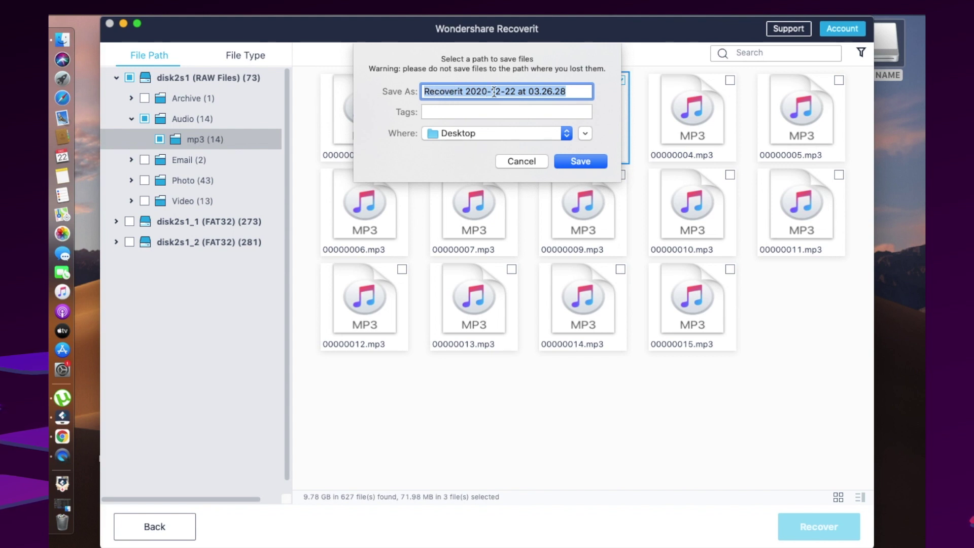
left_click(581, 161)
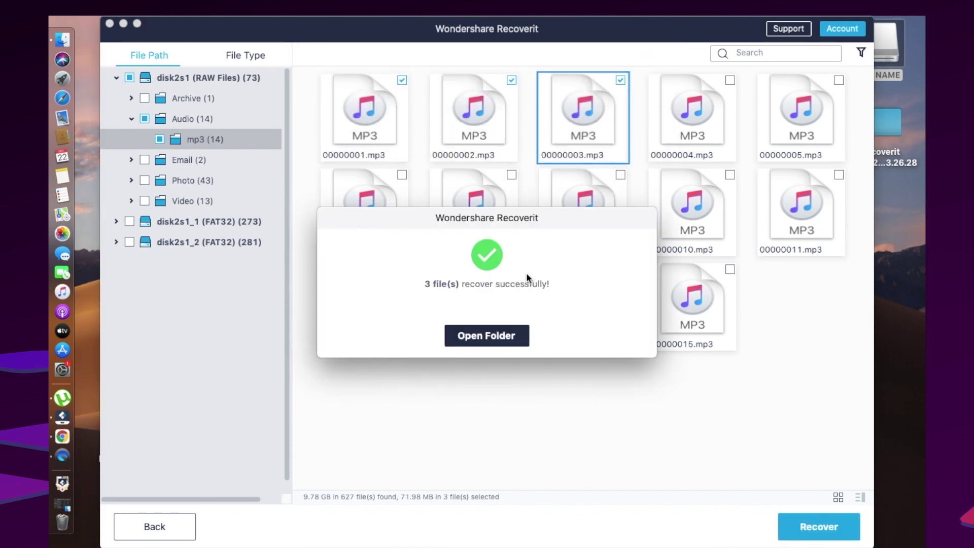
- Open the recovery folder in Finder and go down through disk2s1 (RAW Files) and Audio to the mp3 folder
left_click(486, 336)
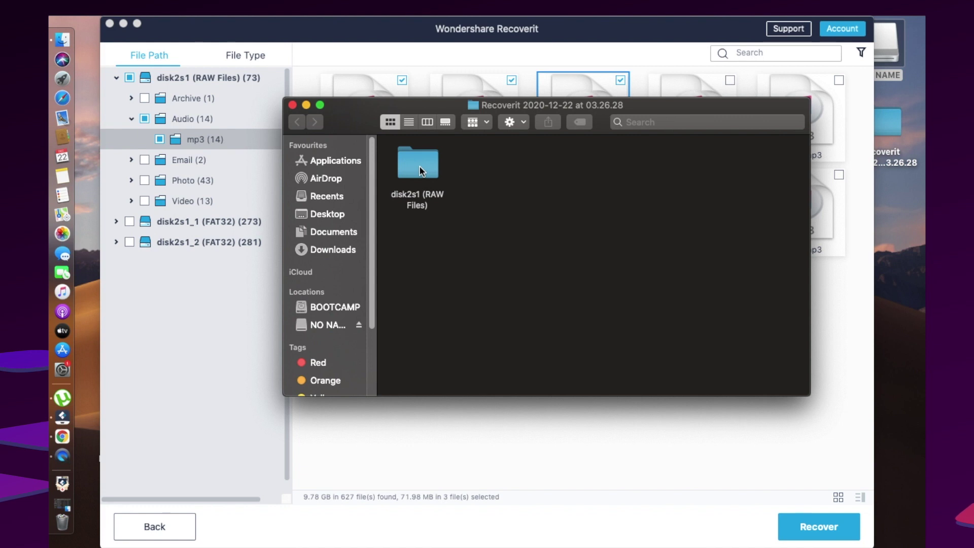
double_click(419, 170)
double_click(419, 170)
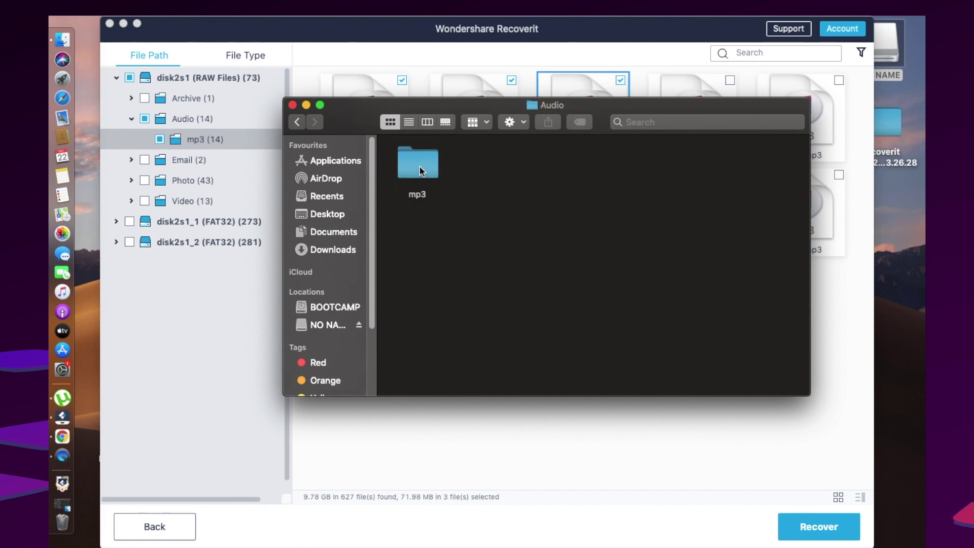
double_click(419, 170)
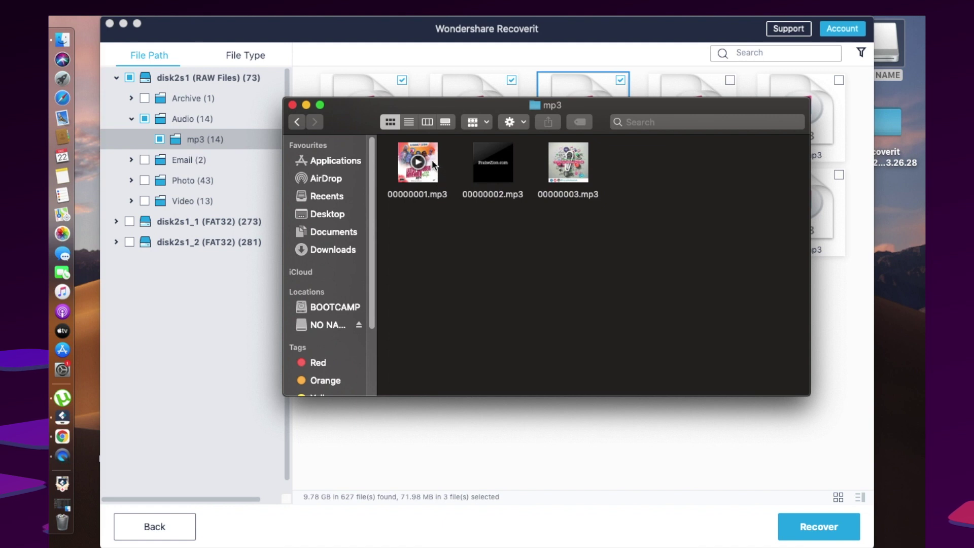
- Play the recovered 00000001.mp3 to check it, pause playback, close the Music window and return to the mp3 folder
double_click(432, 164)
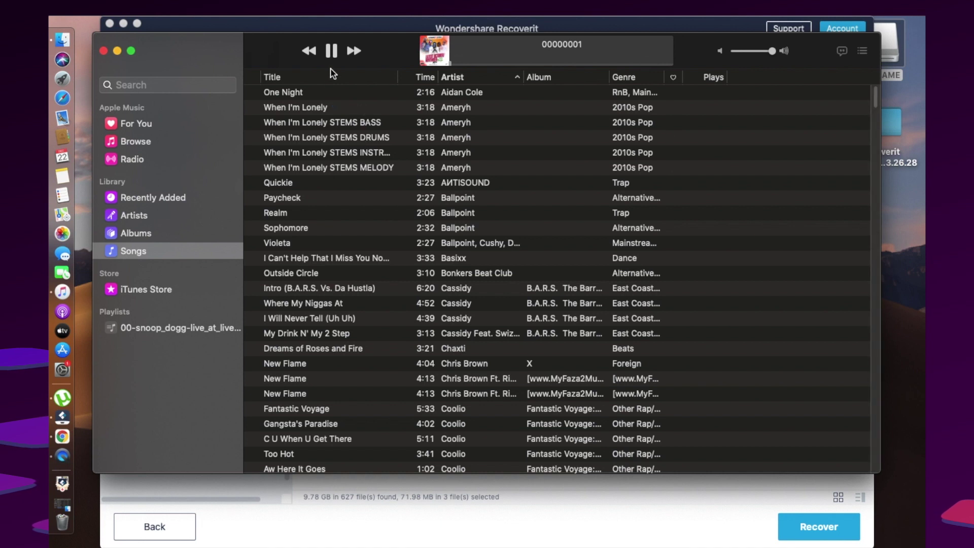
left_click(332, 51)
left_click(103, 50)
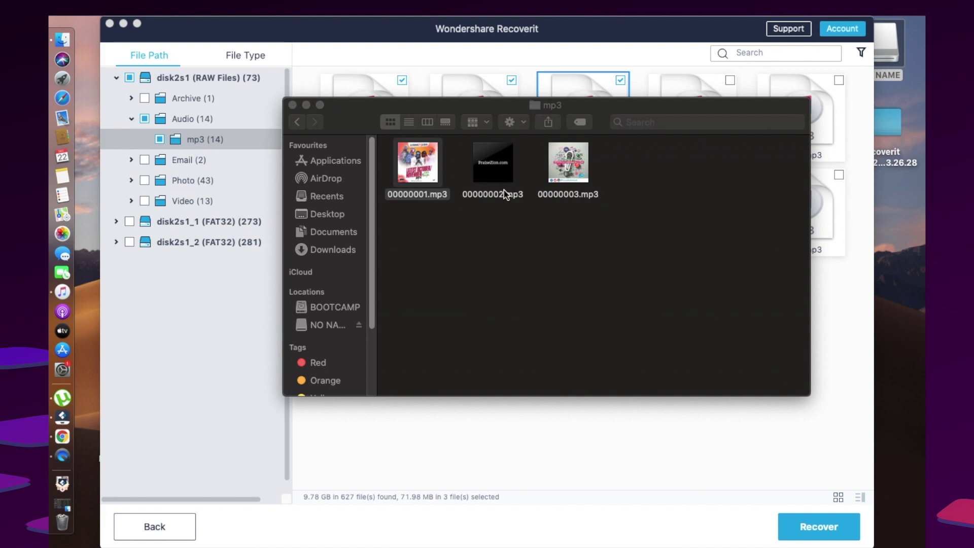
left_click(555, 251)
- Open the jpg folder under Photo in Recoverit's scan results and look through the image thumbnails
left_click(187, 180)
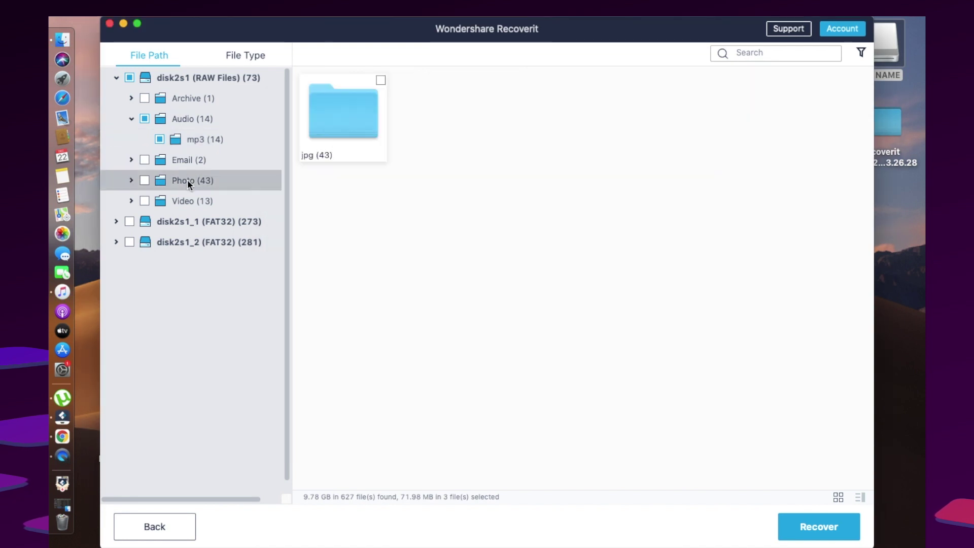
double_click(345, 108)
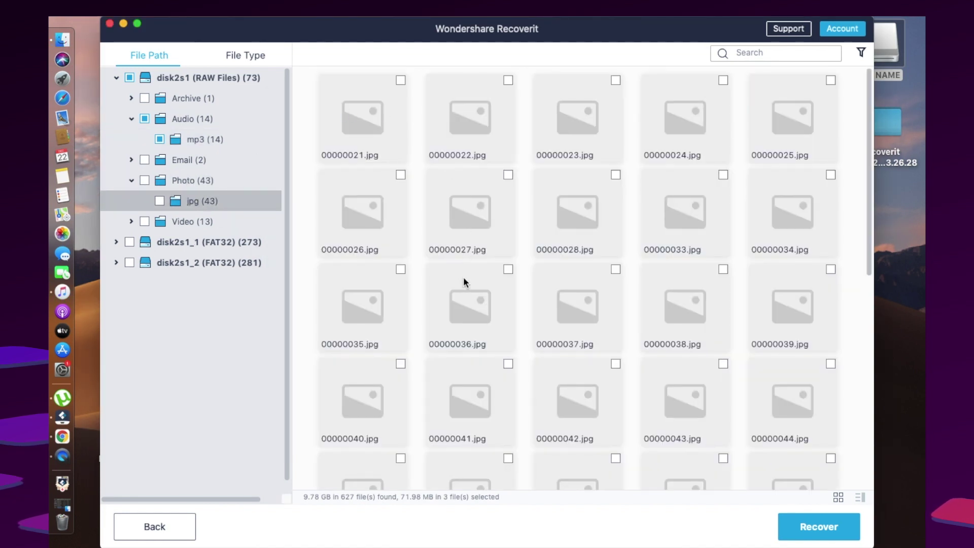
scroll(464, 283, "down", 2)
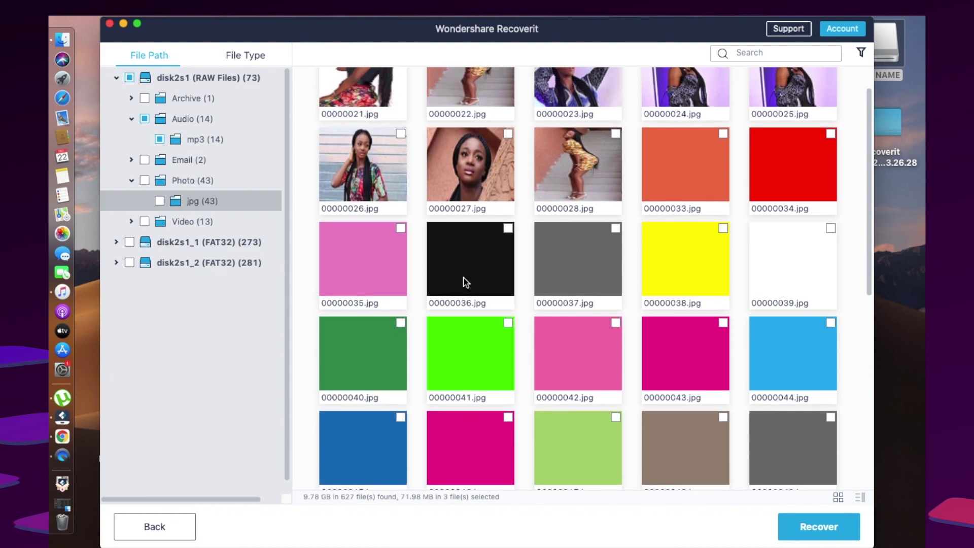
scroll(464, 277, "down", 8)
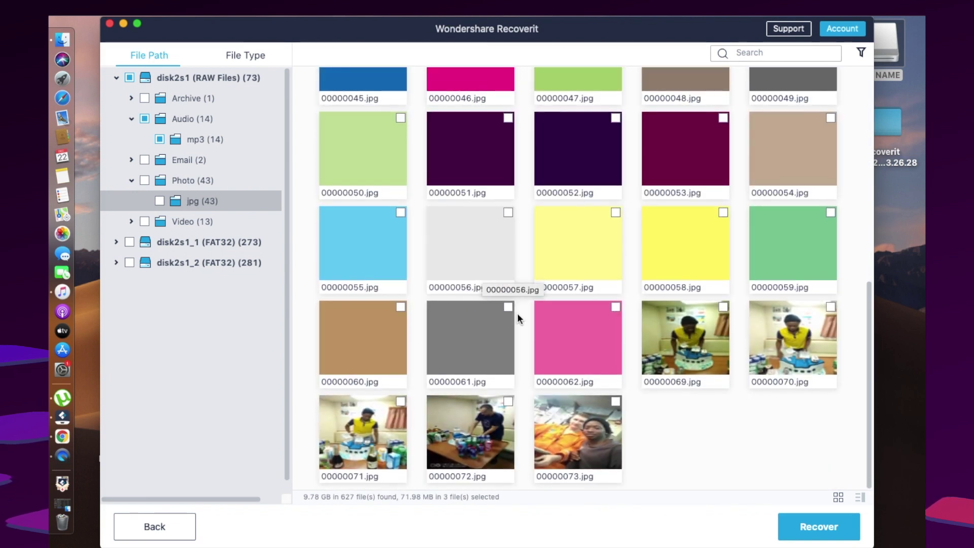
scroll(518, 318, "up", 3)
scroll(518, 318, "up", 3)
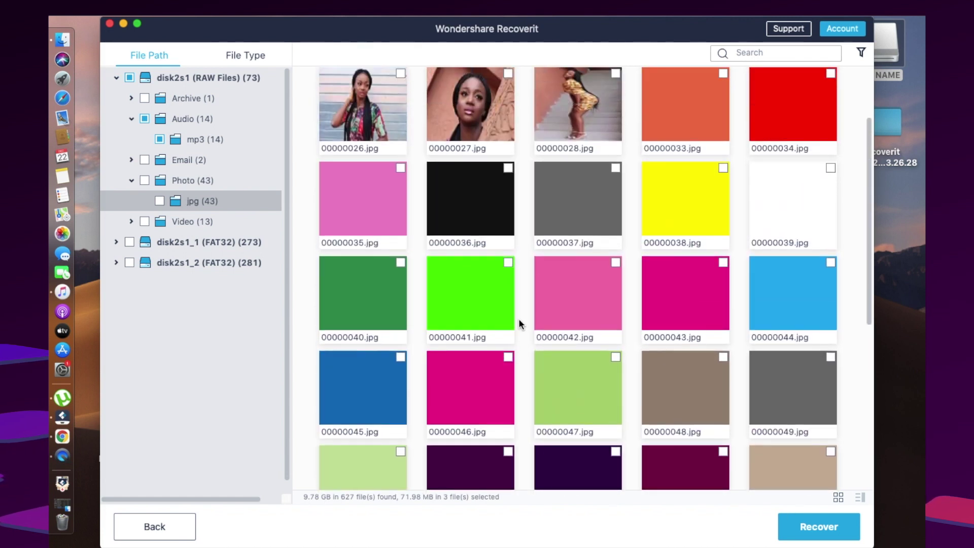
scroll(519, 318, "down", 6)
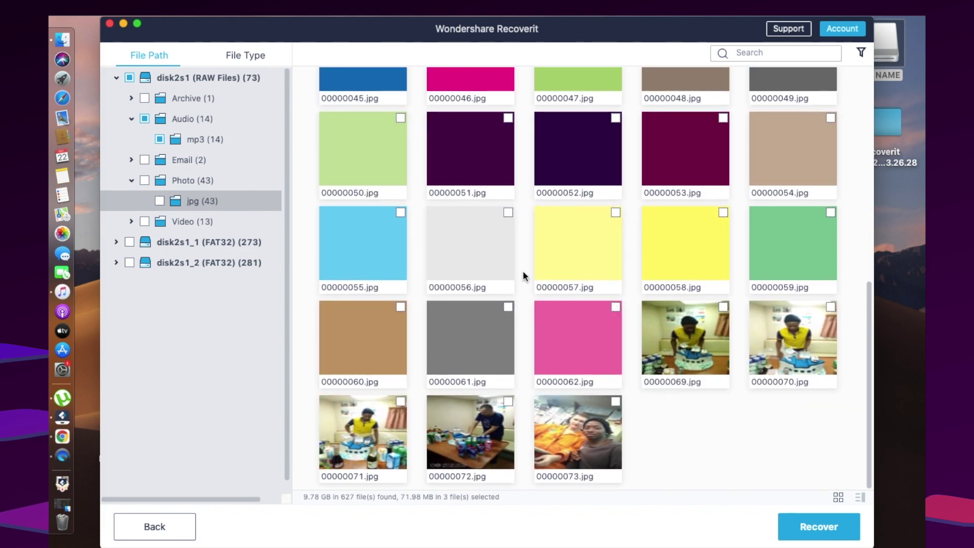
scroll(524, 274, "up", 5)
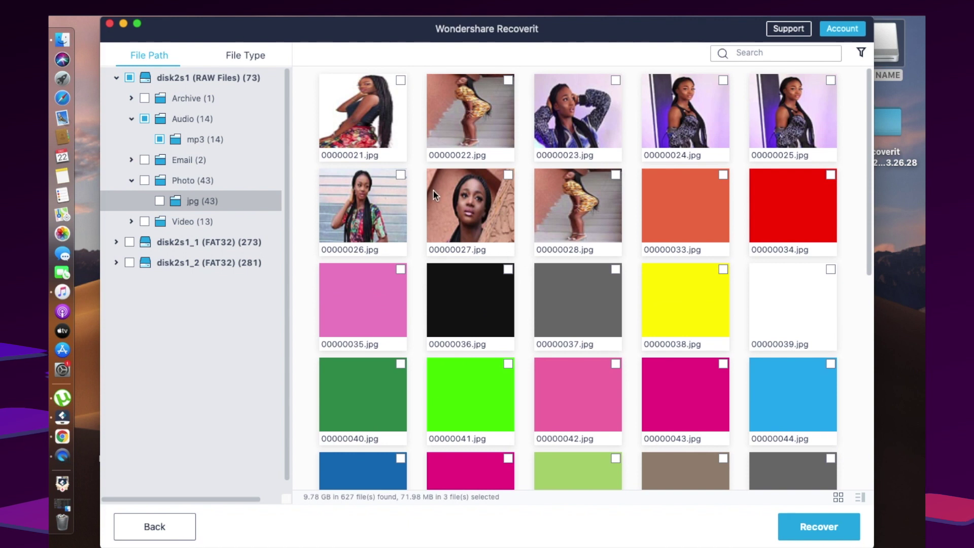
- Mark 00000021.jpg and 00000022.jpg for recovery
left_click(400, 80)
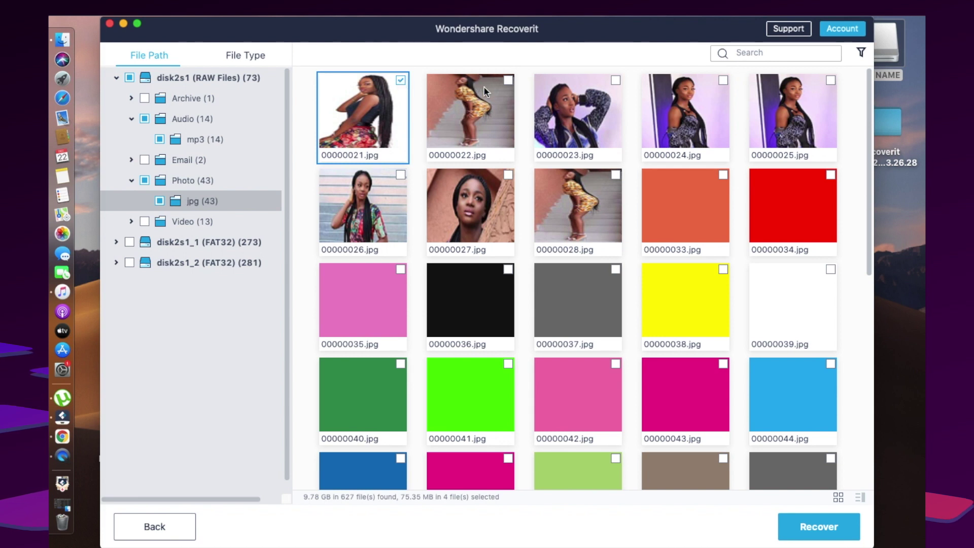
left_click(508, 81)
left_click(117, 7)
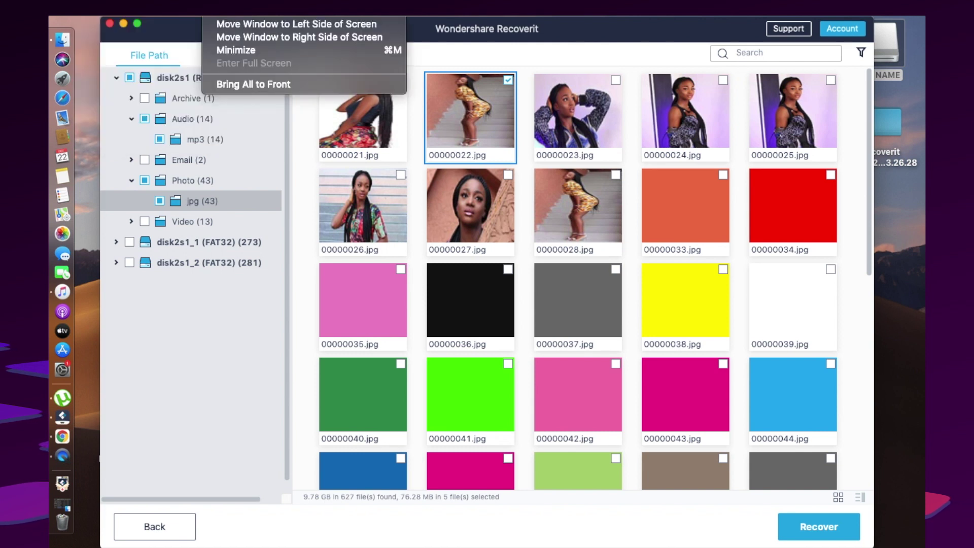
left_click(499, 74)
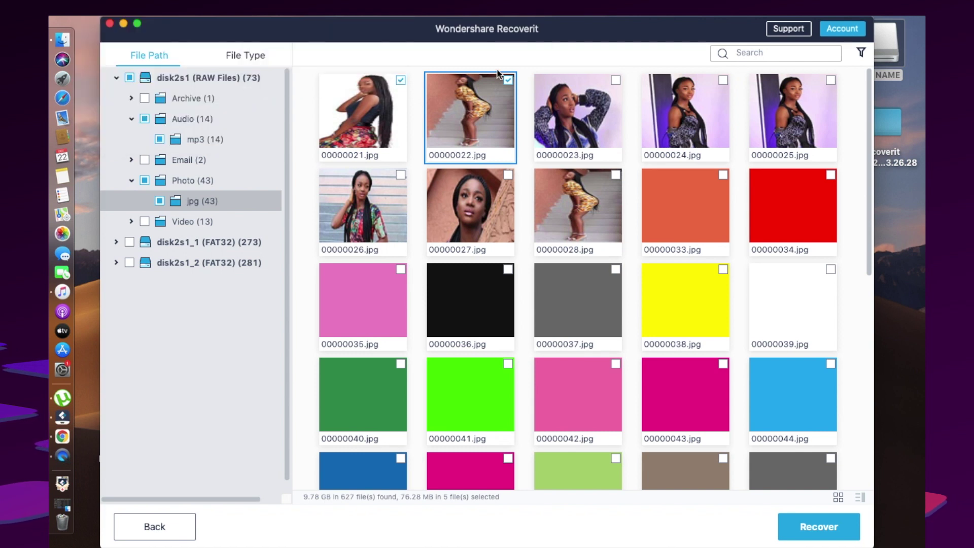
- View the photos as a detailed list with a preview, return to thumbnails and look through the remaining images
left_click(861, 498)
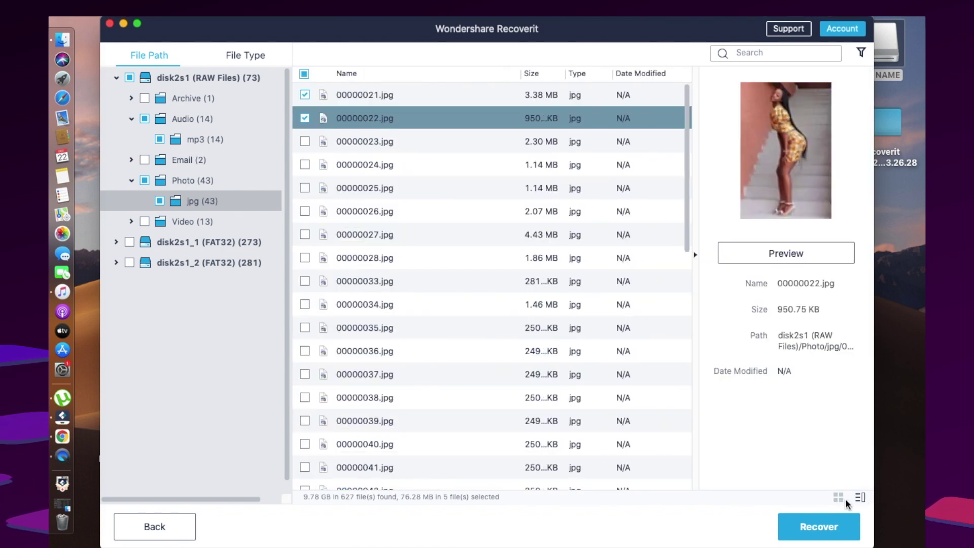
left_click(838, 497)
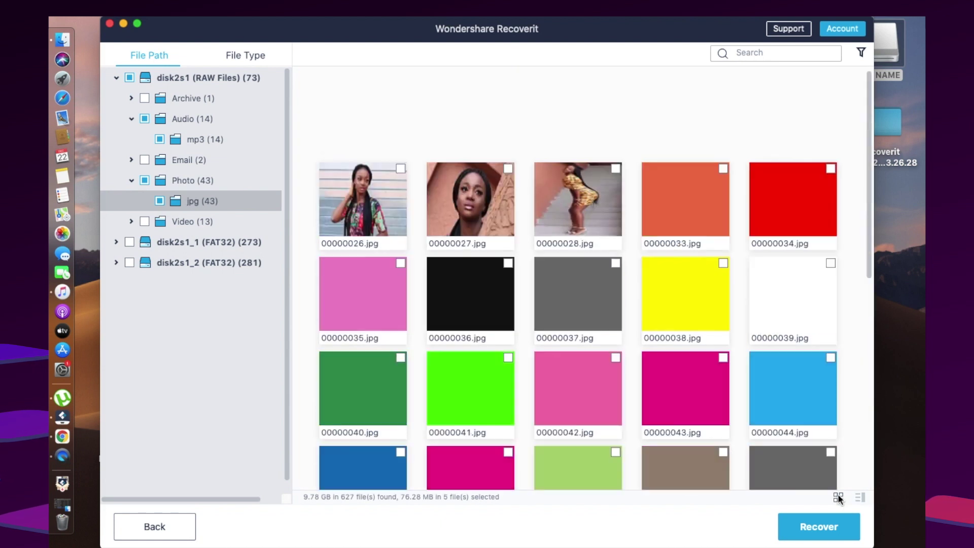
scroll(727, 373, "down", 10)
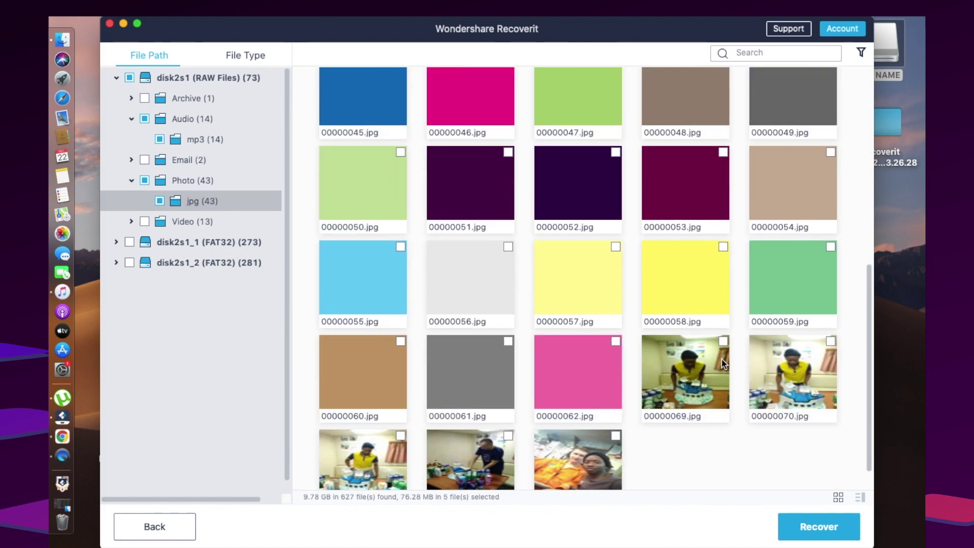
scroll(722, 358, "down", 1)
scroll(553, 284, "up", 4)
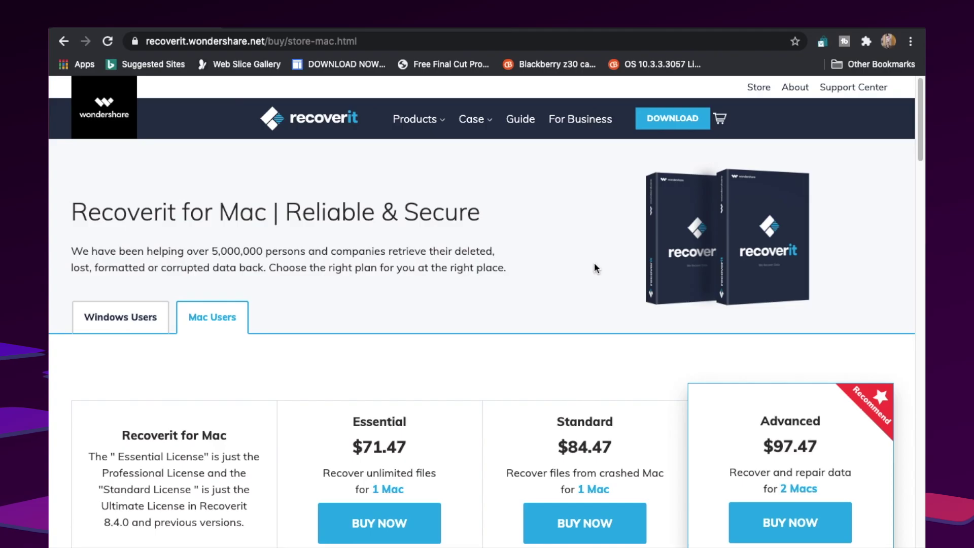
- Review the Essential, Standard and Advanced plans for Mac on the Recoverit store page in Chrome
scroll(594, 264, "down", 3)
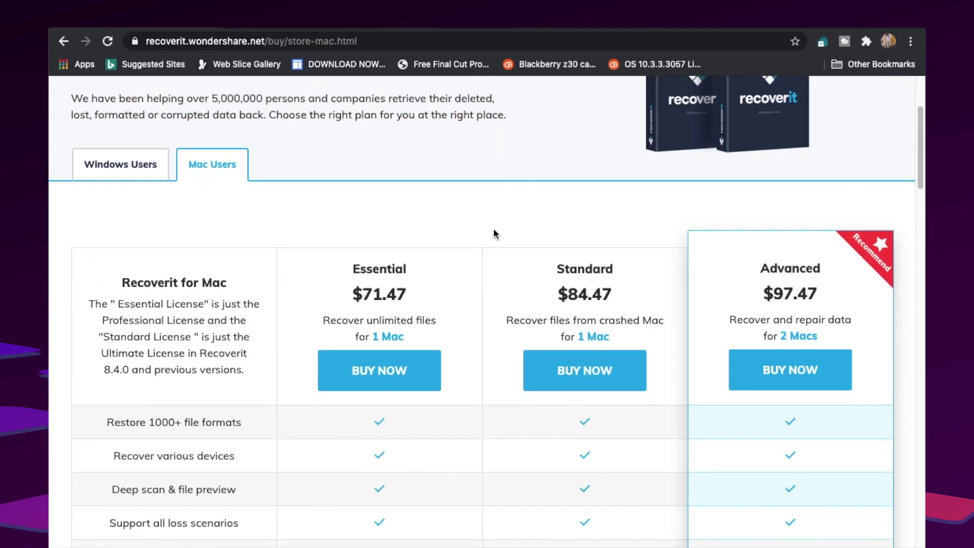
scroll(443, 236, "down", 1)
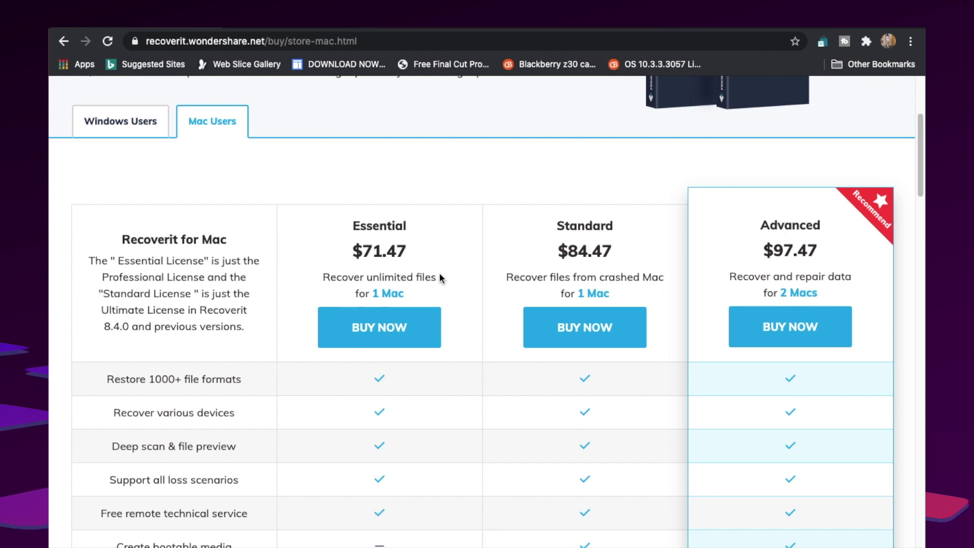
scroll(442, 278, "down", 1)
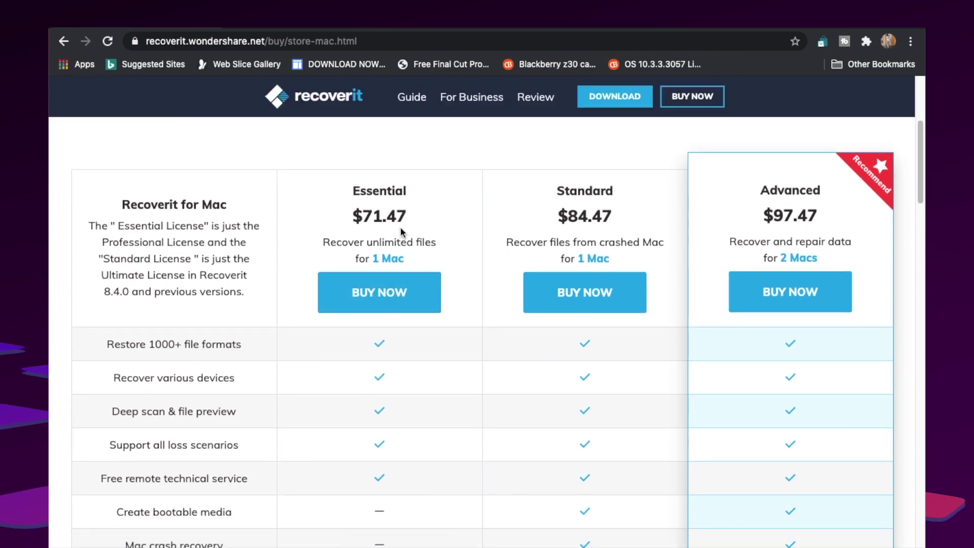
scroll(410, 229, "up", 1)
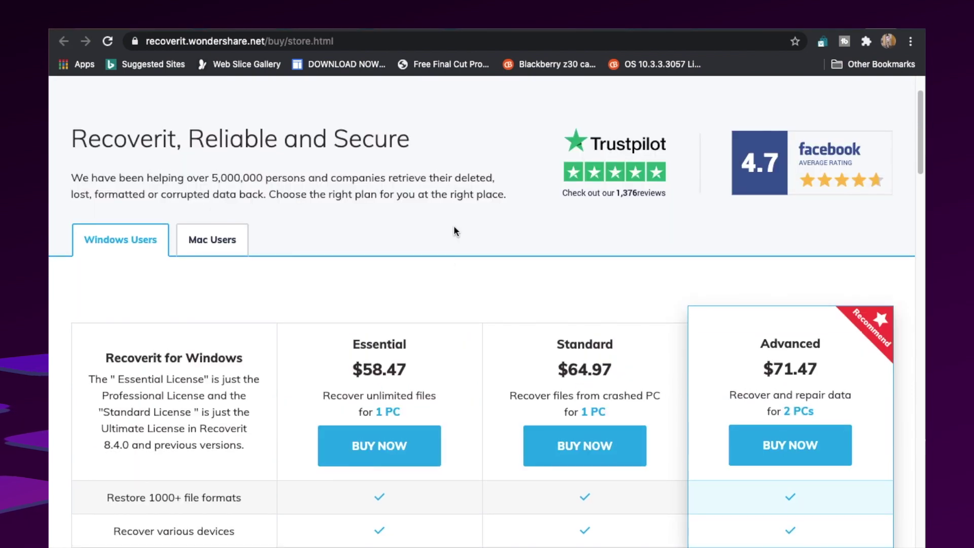
- Compare the prices and features of the Recoverit plans for Windows, down to the video recovery and repair rows
scroll(454, 226, "down", 2)
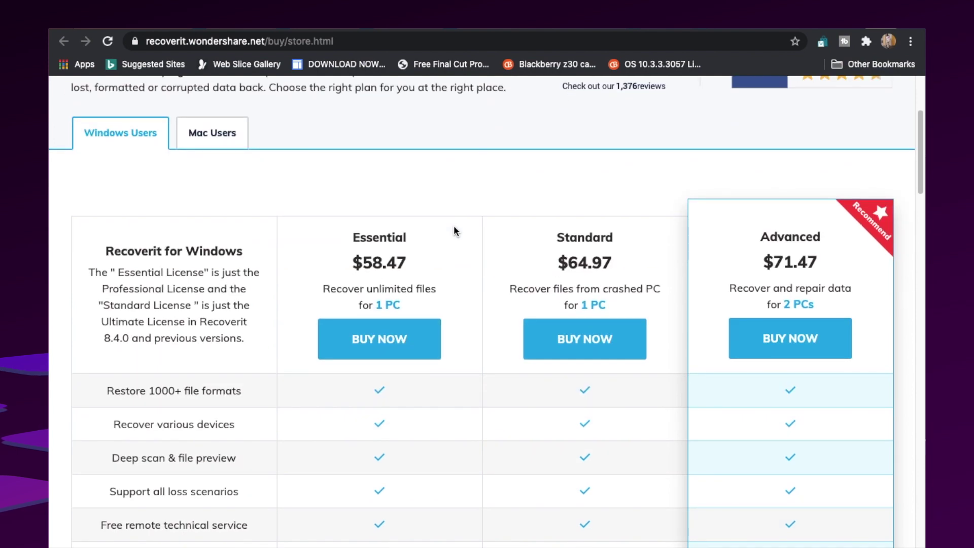
scroll(453, 226, "down", 2)
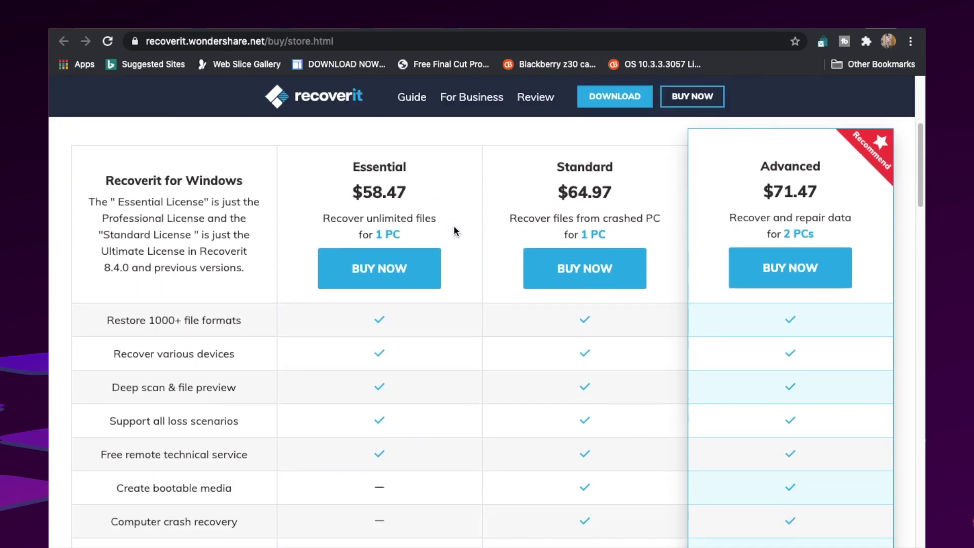
scroll(449, 210, "up", 1)
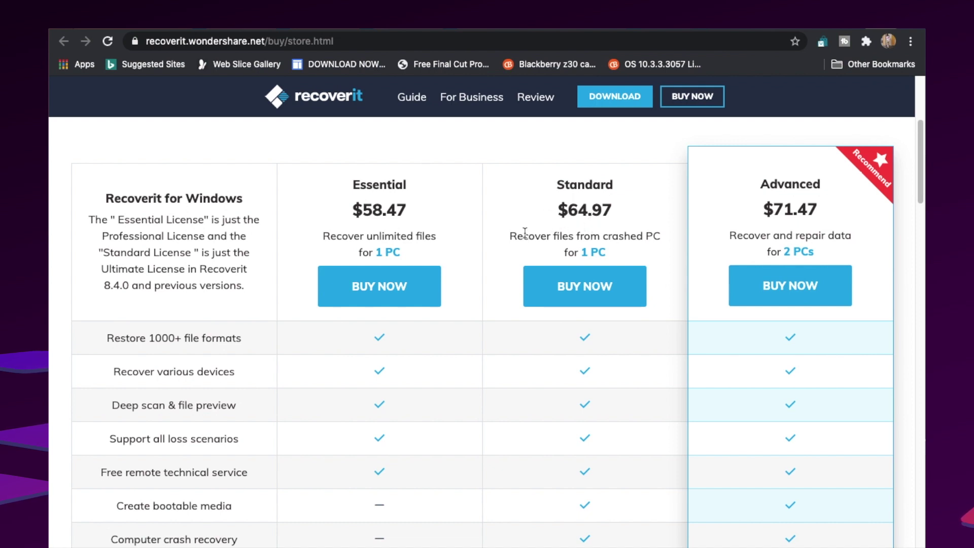
scroll(514, 233, "up", 1)
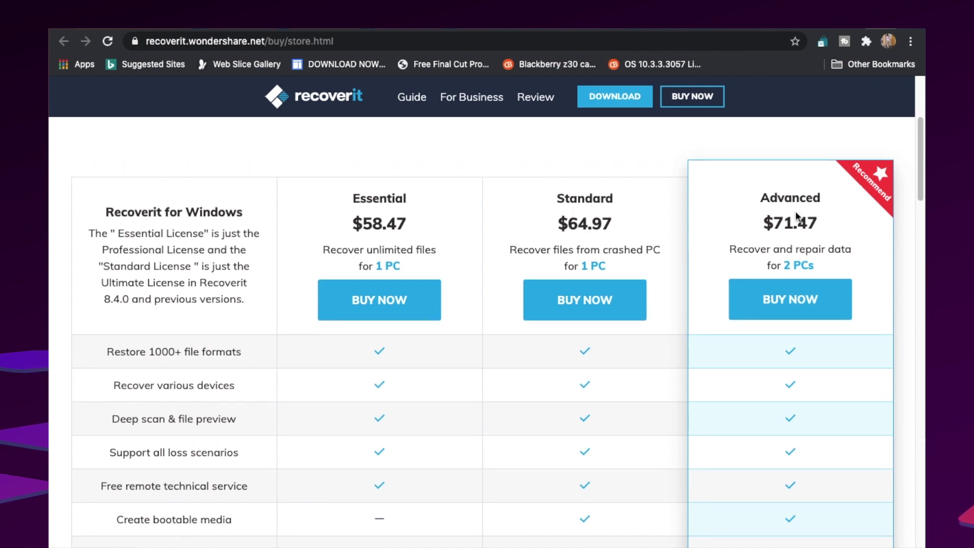
scroll(719, 264, "down", 1)
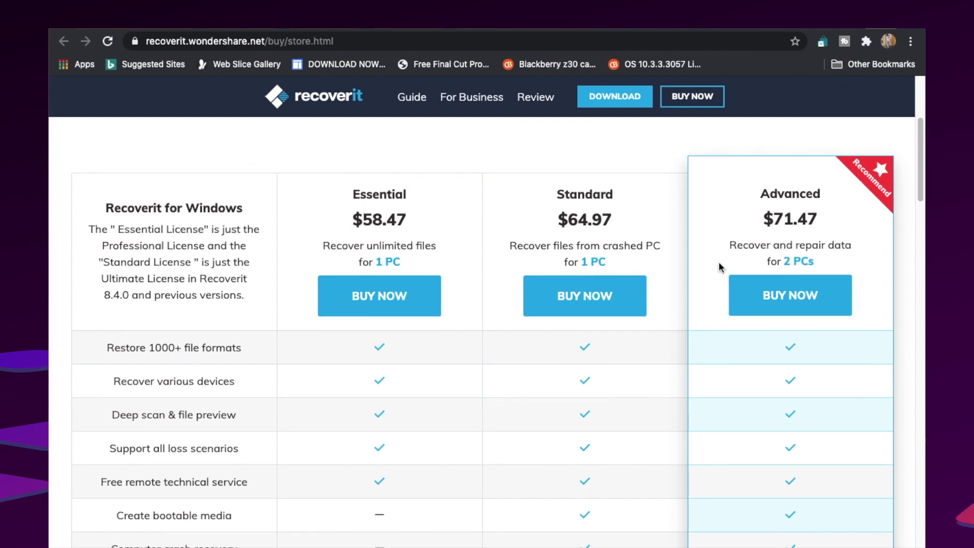
scroll(719, 265, "down", 5)
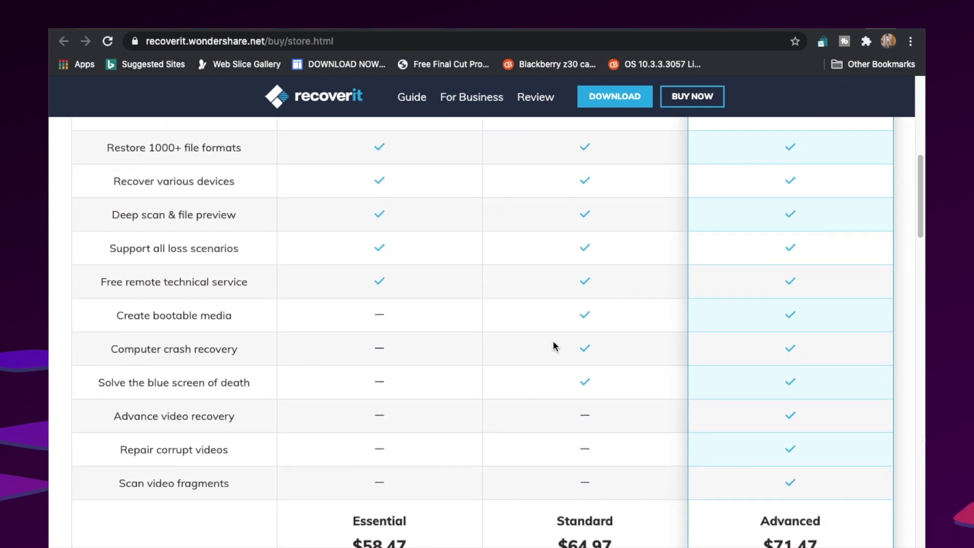